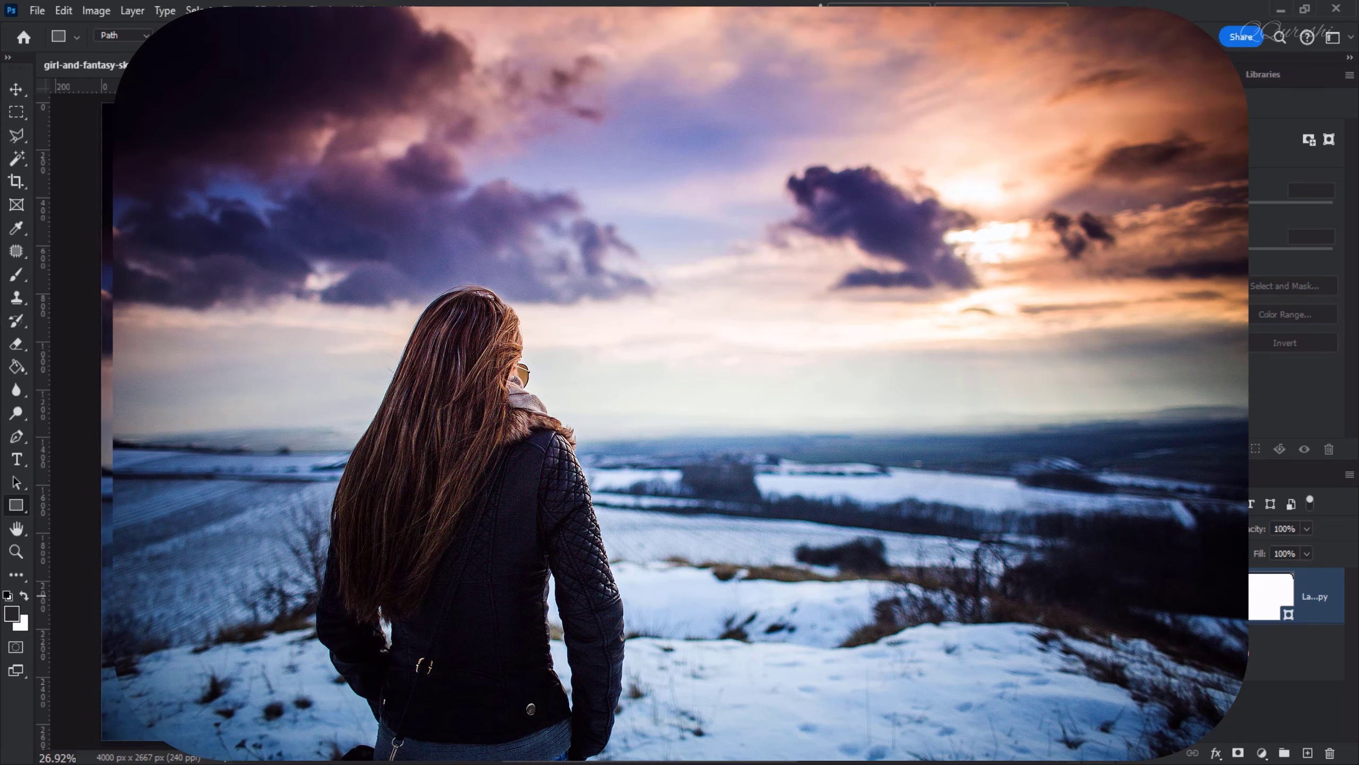
# Toggle the bottom photo layer's visibility to compare it with the rounded-corner version
pyautogui.click(1117, 650)
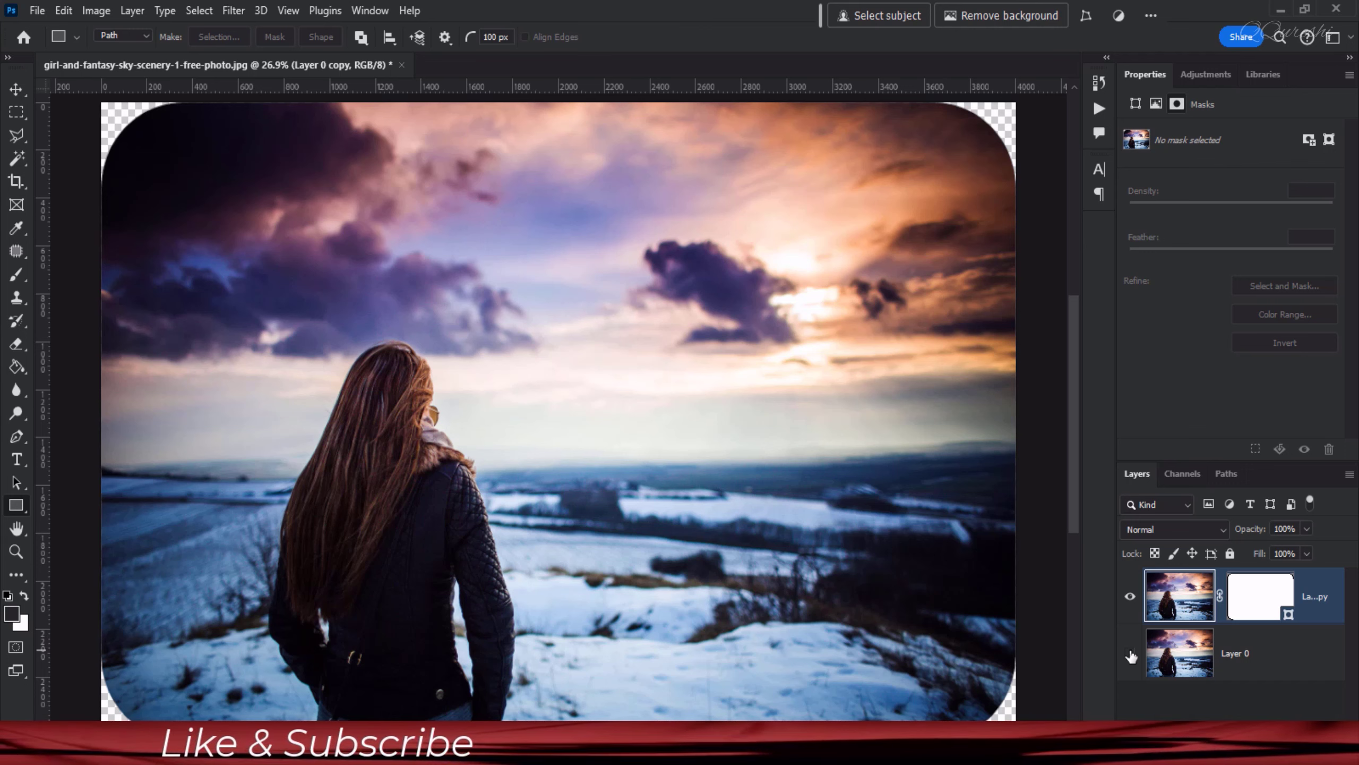
pyautogui.click(1130, 654)
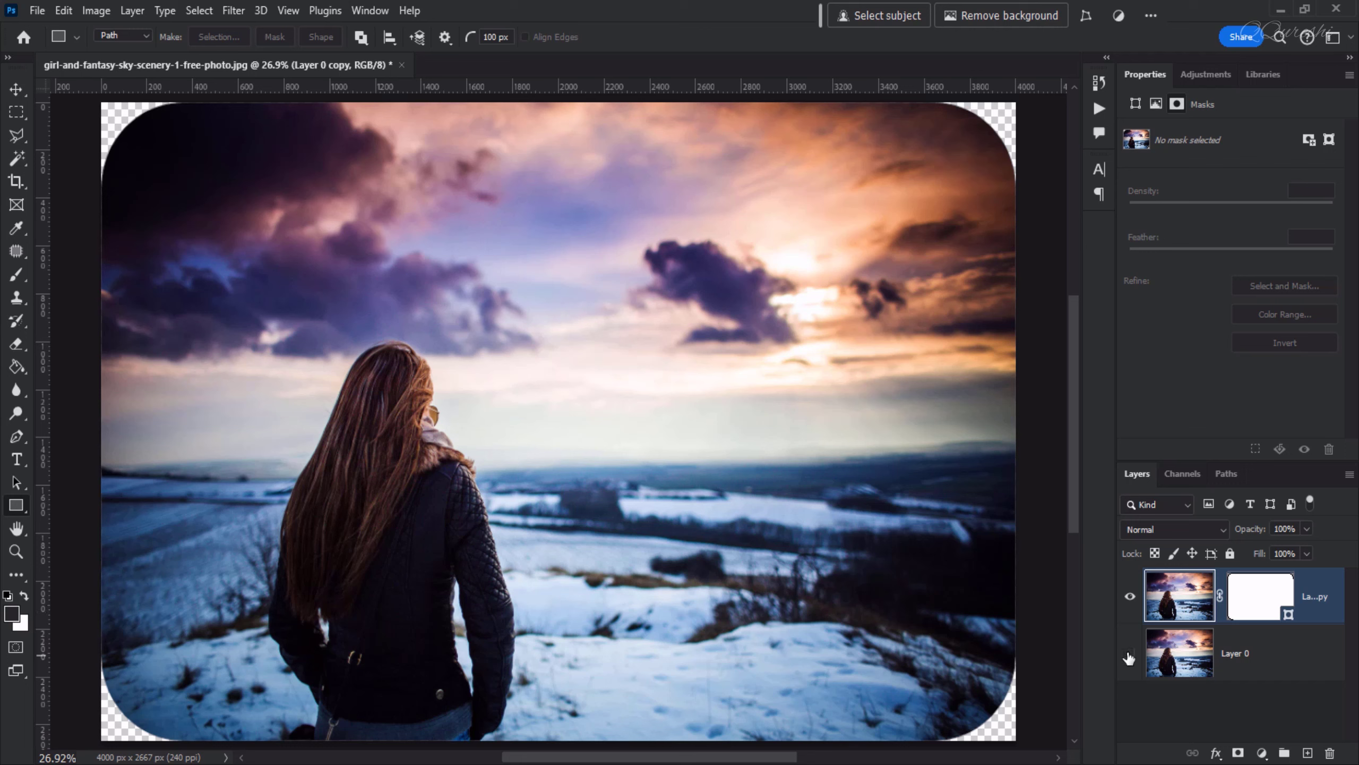
pyautogui.click(1130, 653)
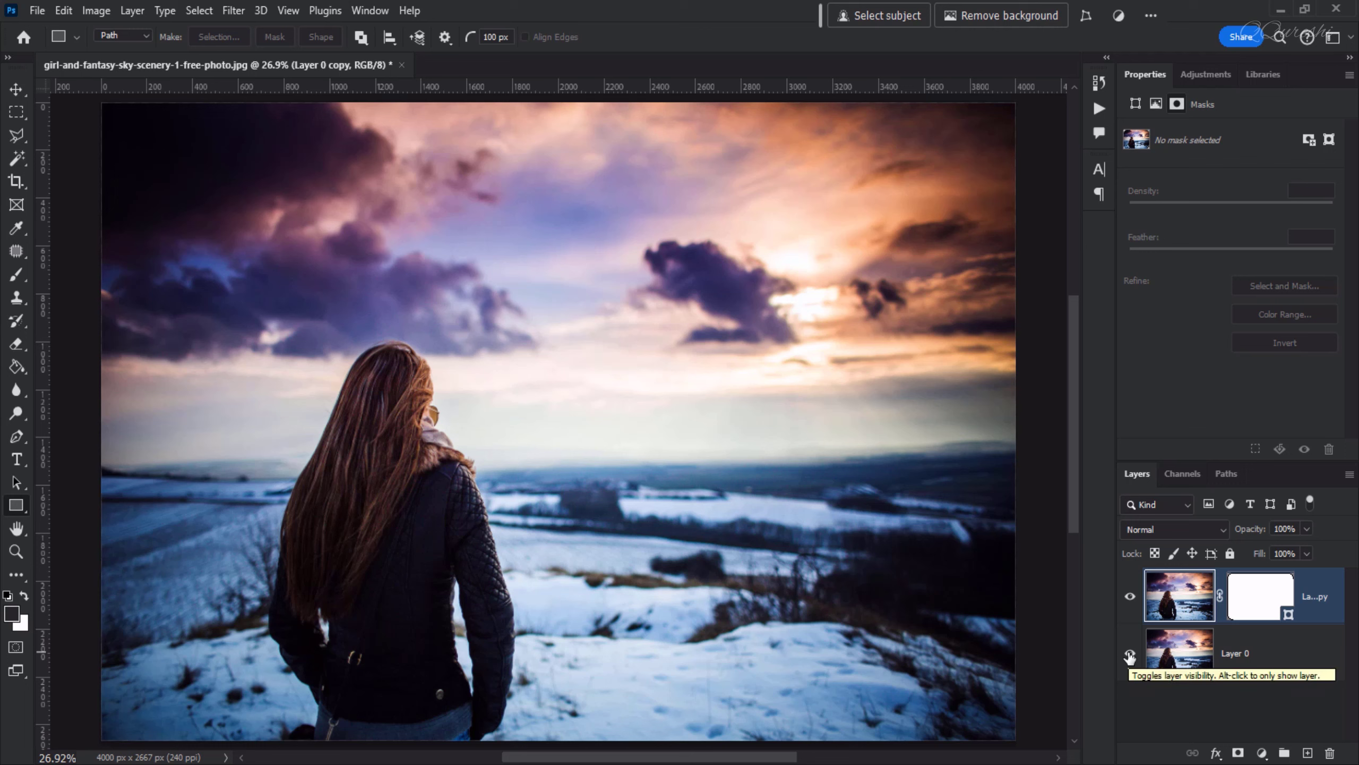
pyautogui.click(1130, 653)
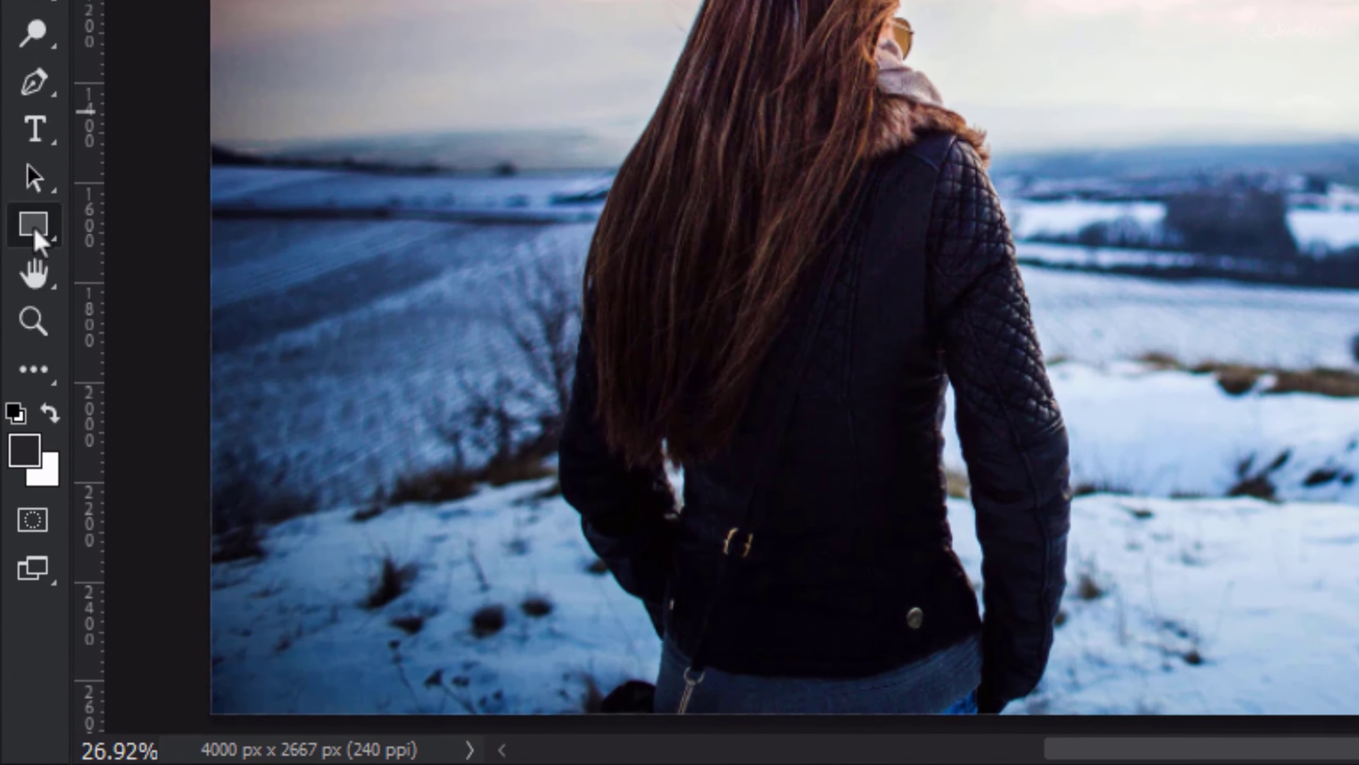
# Draw a rectangle shape with the Rectangle Tool covering the whole photo
pyautogui.rightClick(16, 504)
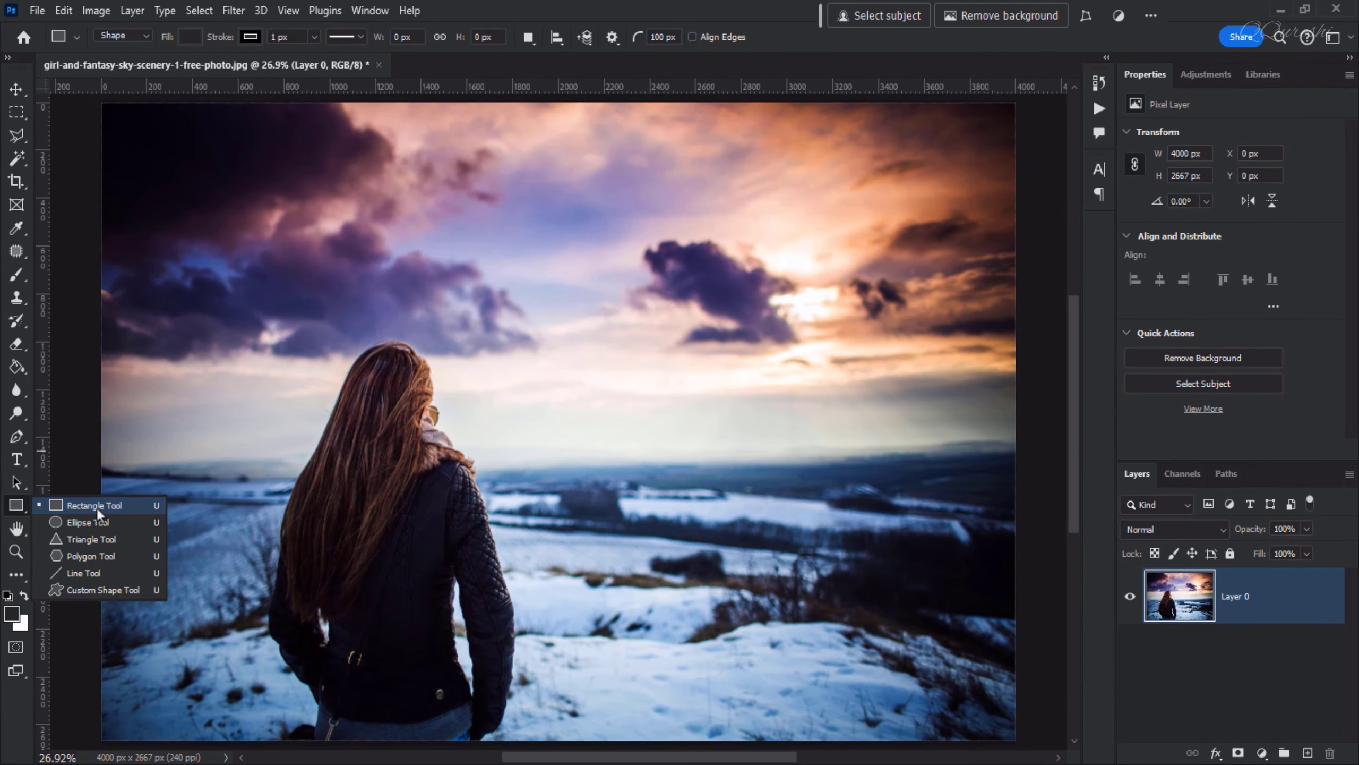
pyautogui.click(97, 508)
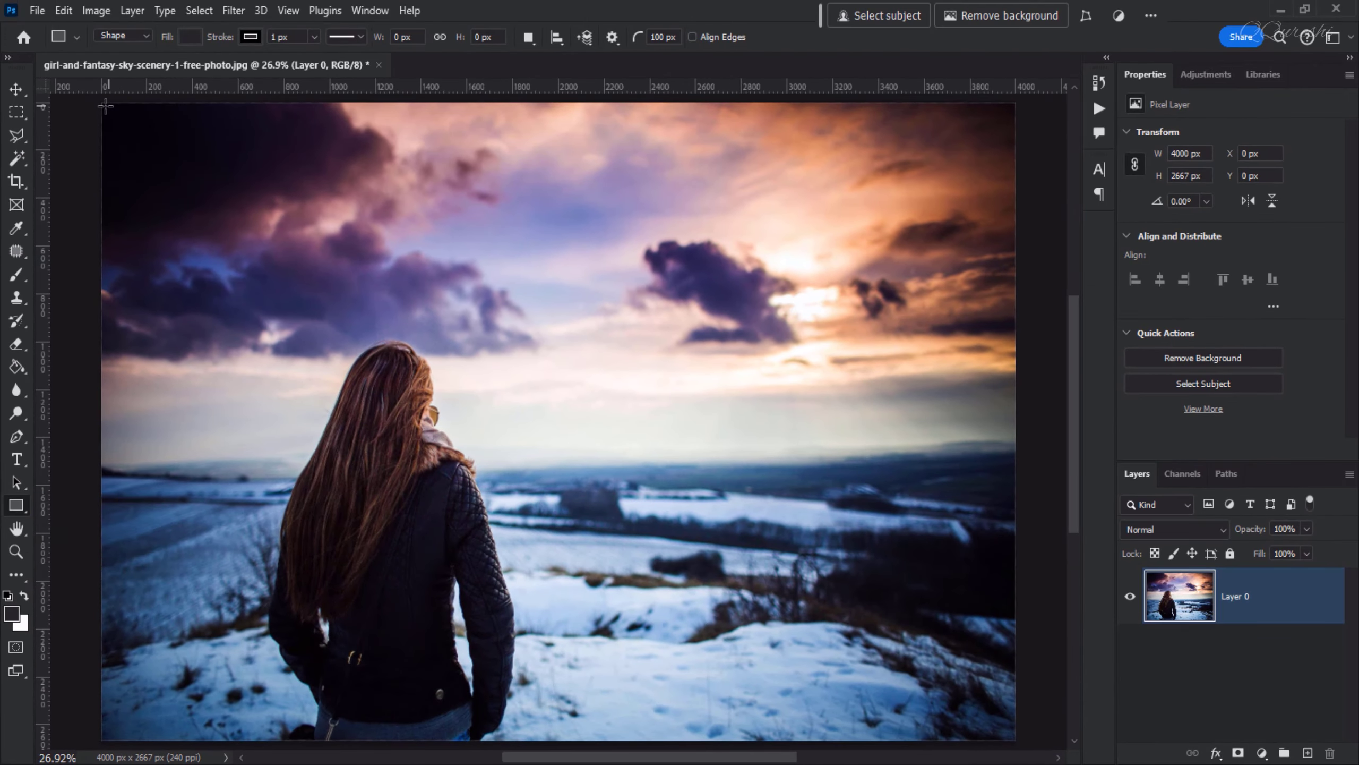
pyautogui.moveTo(101, 104); pyautogui.dragTo(1013, 726)
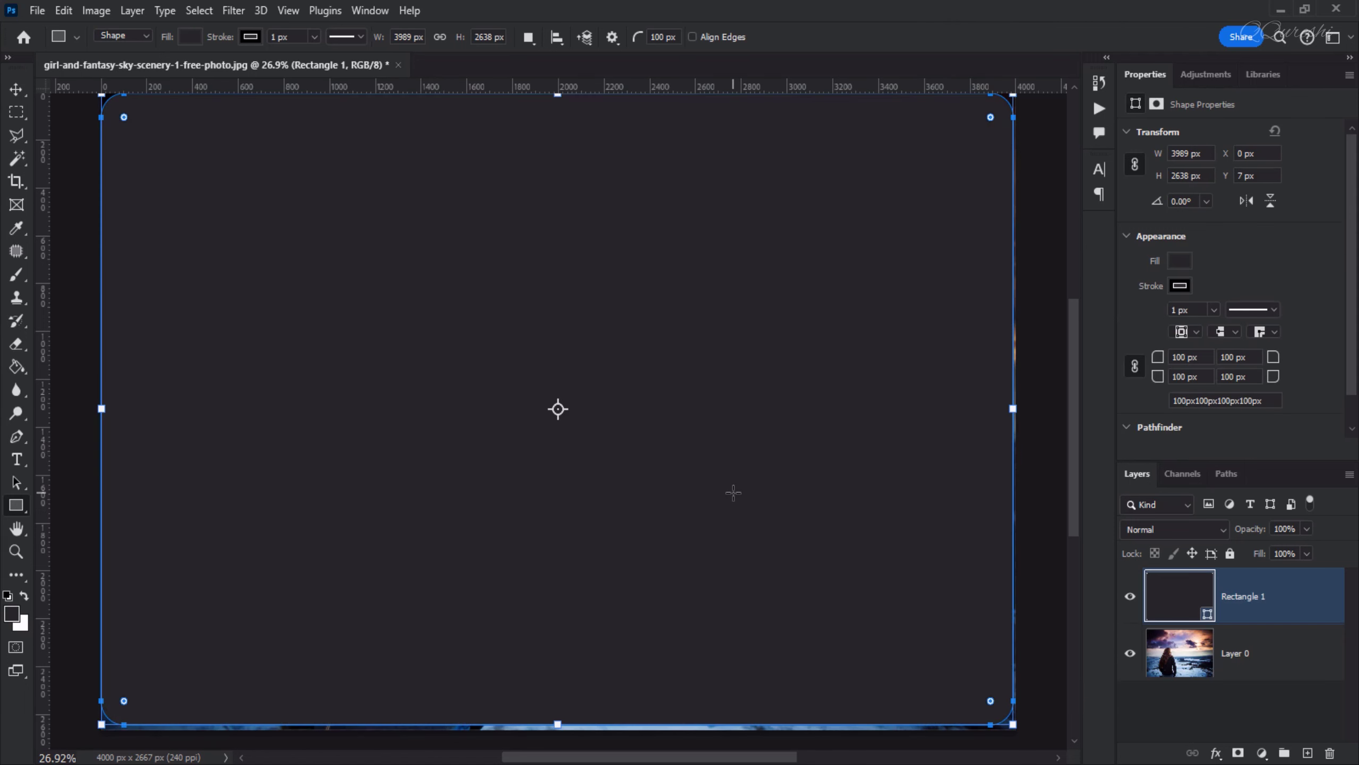
# Round all of the rectangle's corners, setting the corner radius to 300 px
pyautogui.scroll(-1, 733, 492)
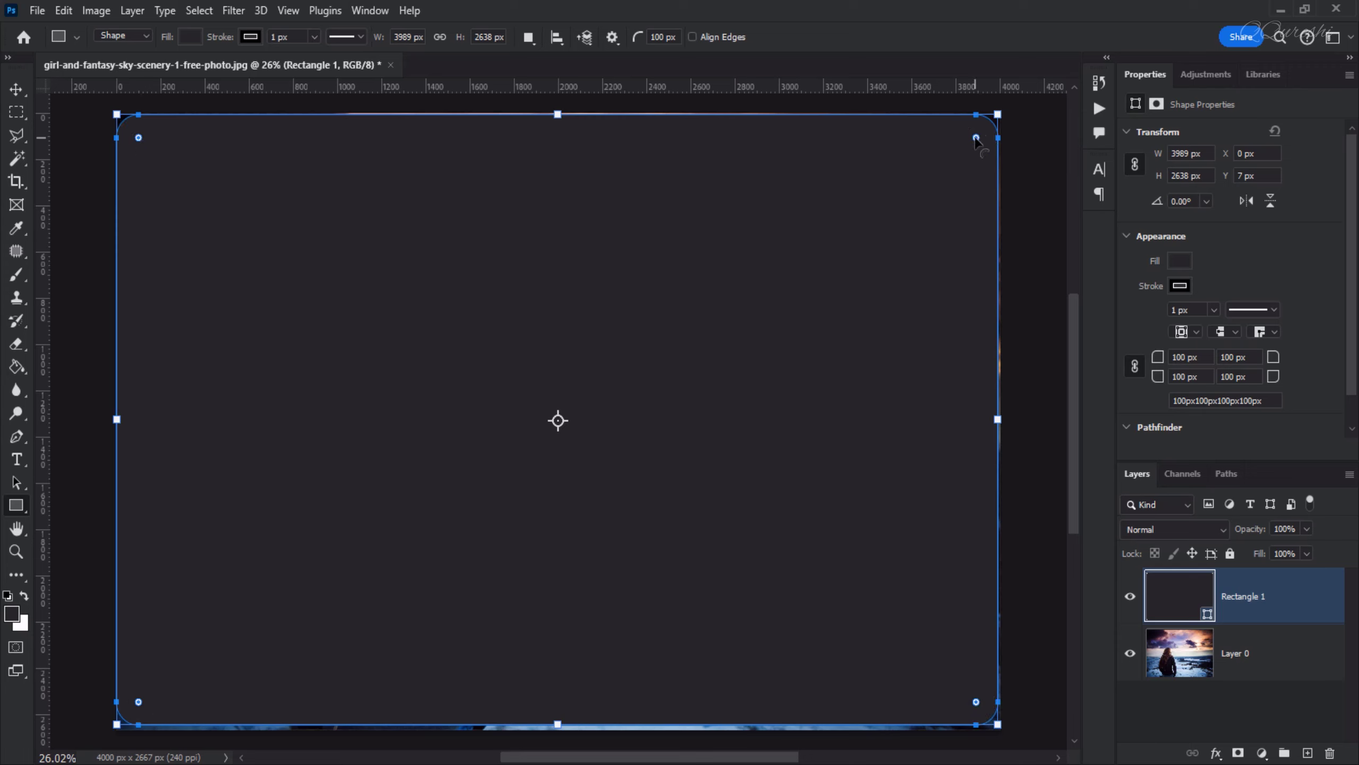
pyautogui.moveTo(976, 138); pyautogui.dragTo(946, 187)
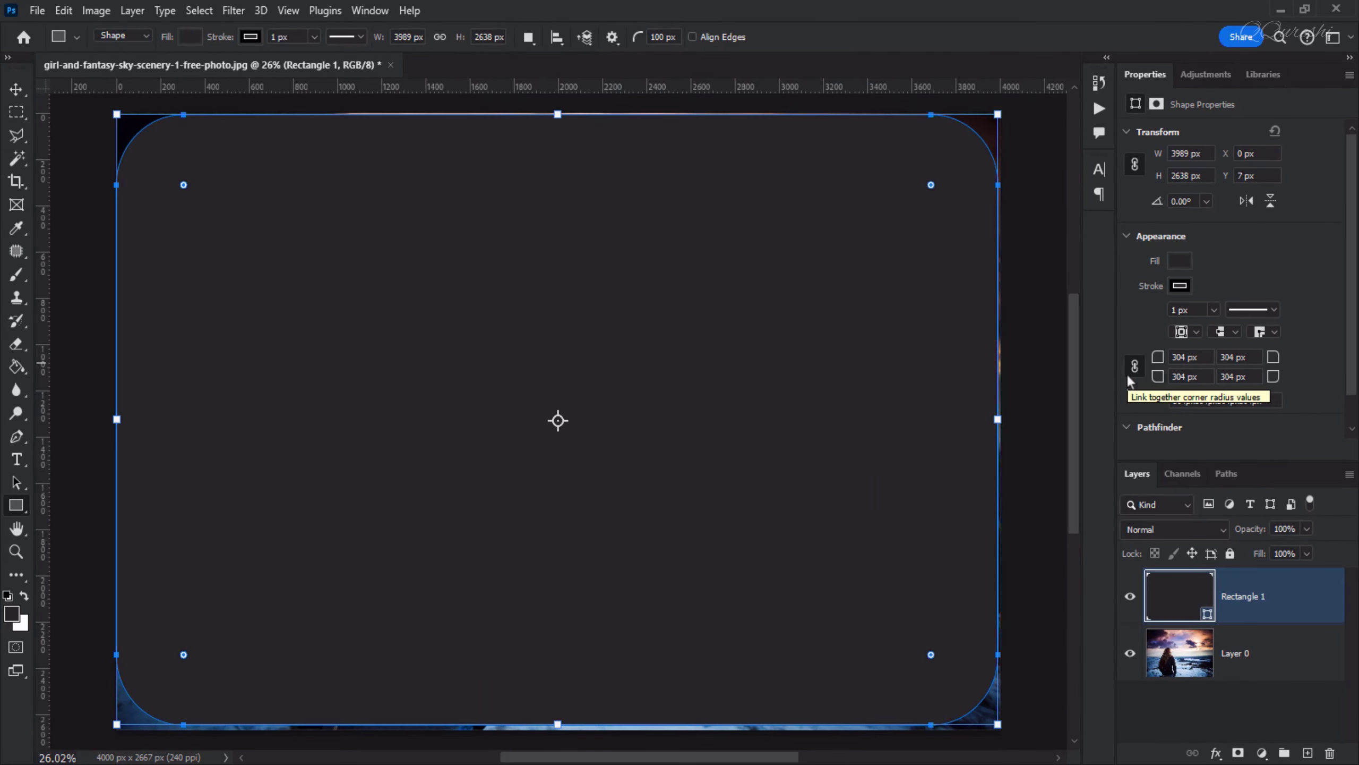
pyautogui.click(368, 10)
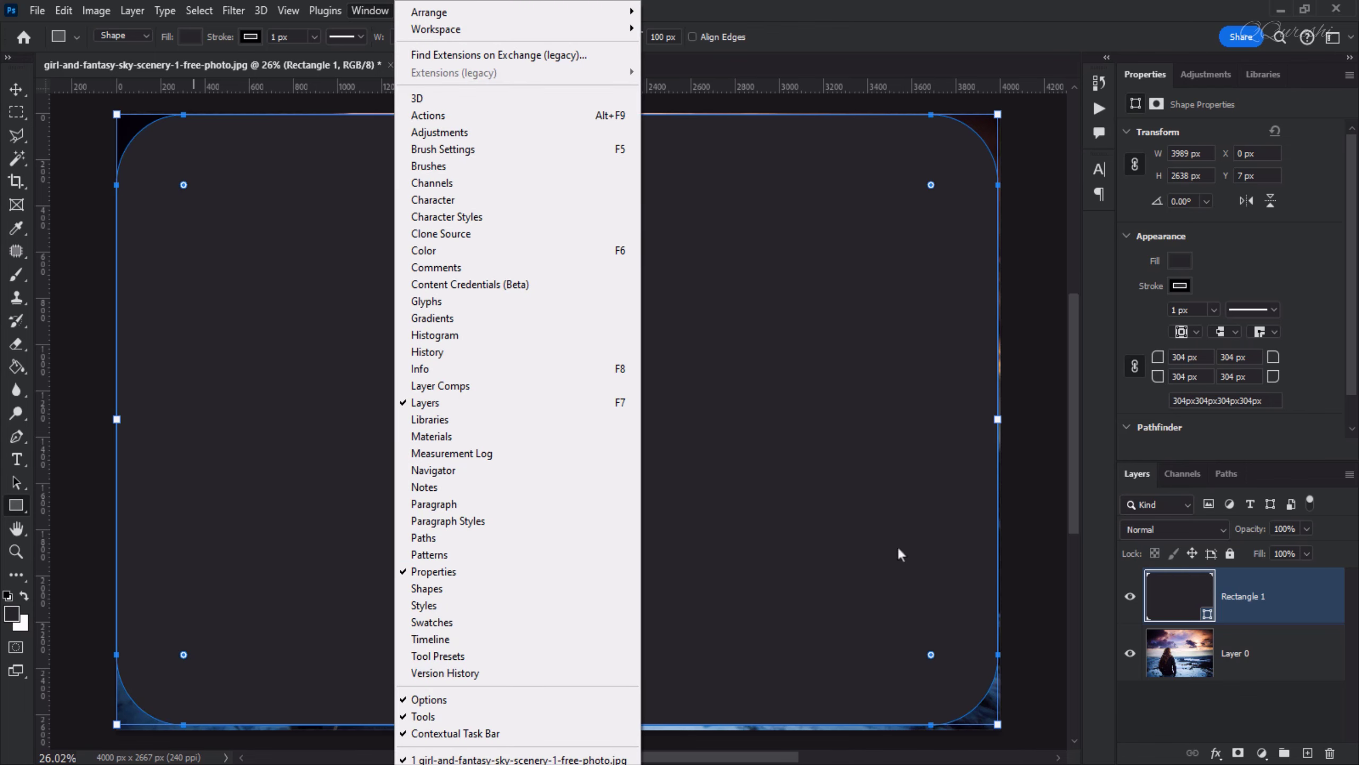
pyautogui.click(951, 19)
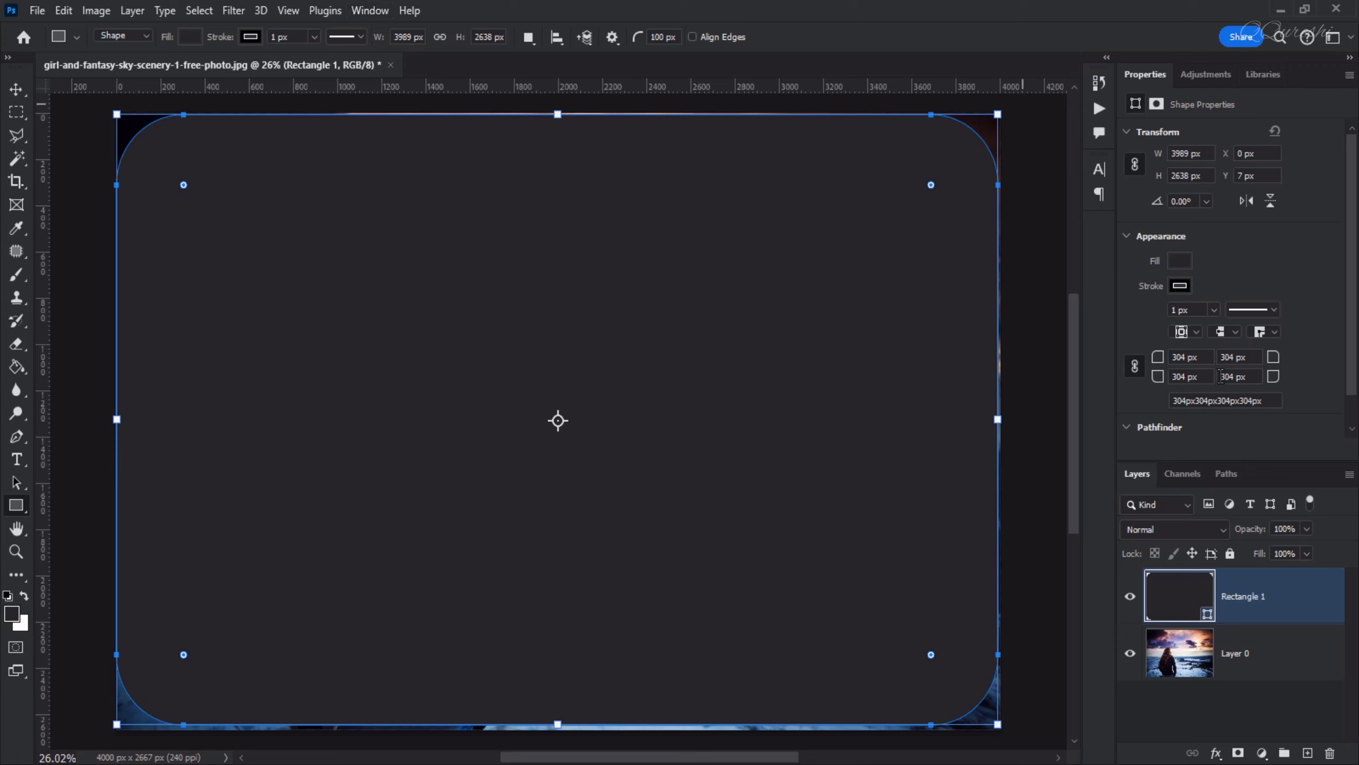
pyautogui.click(1202, 358)
pyautogui.write('300')
pyautogui.press('Return')
# Move the rectangle layer beneath the photo layer and clip the photo to the rectangle
pyautogui.moveTo(1240, 599); pyautogui.dragTo(1241, 697)
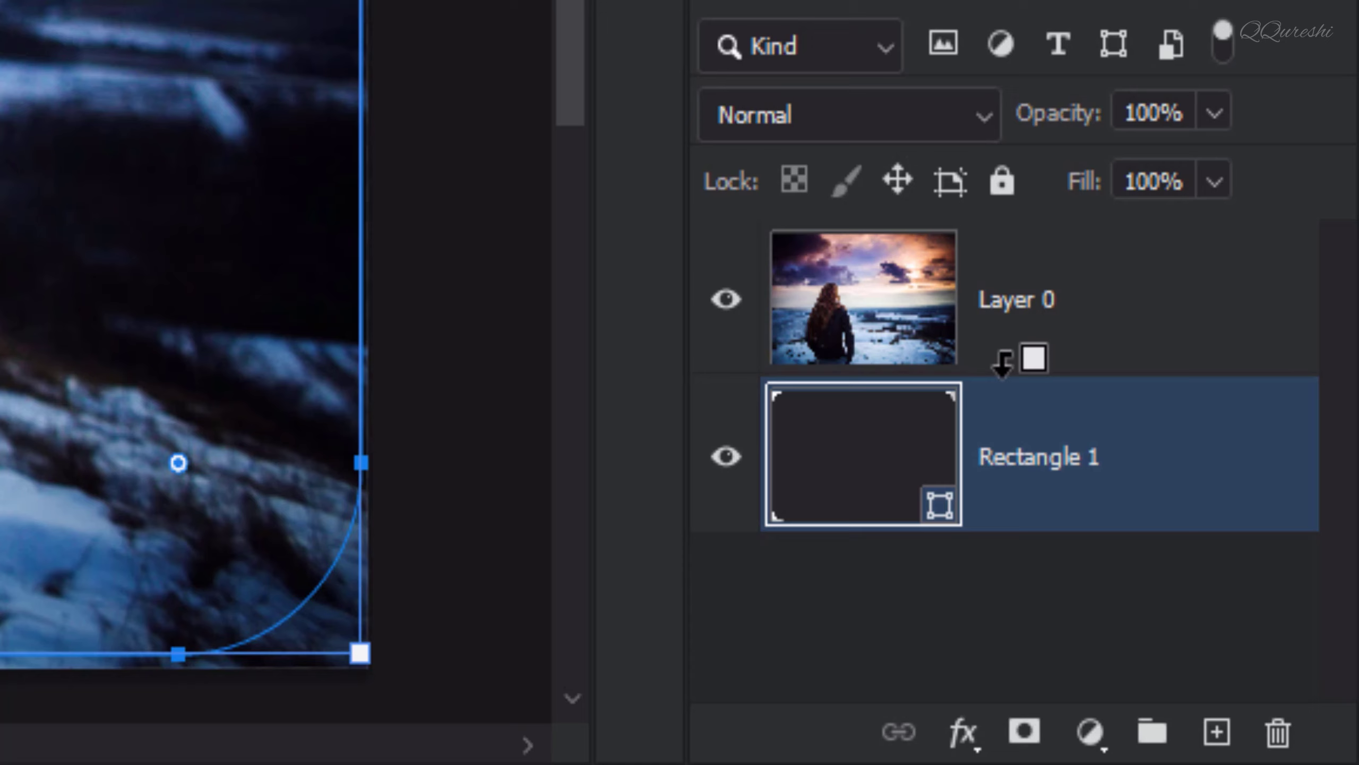
pyautogui.keyDown('alt'); pyautogui.click(1002, 362); pyautogui.keyUp('alt')
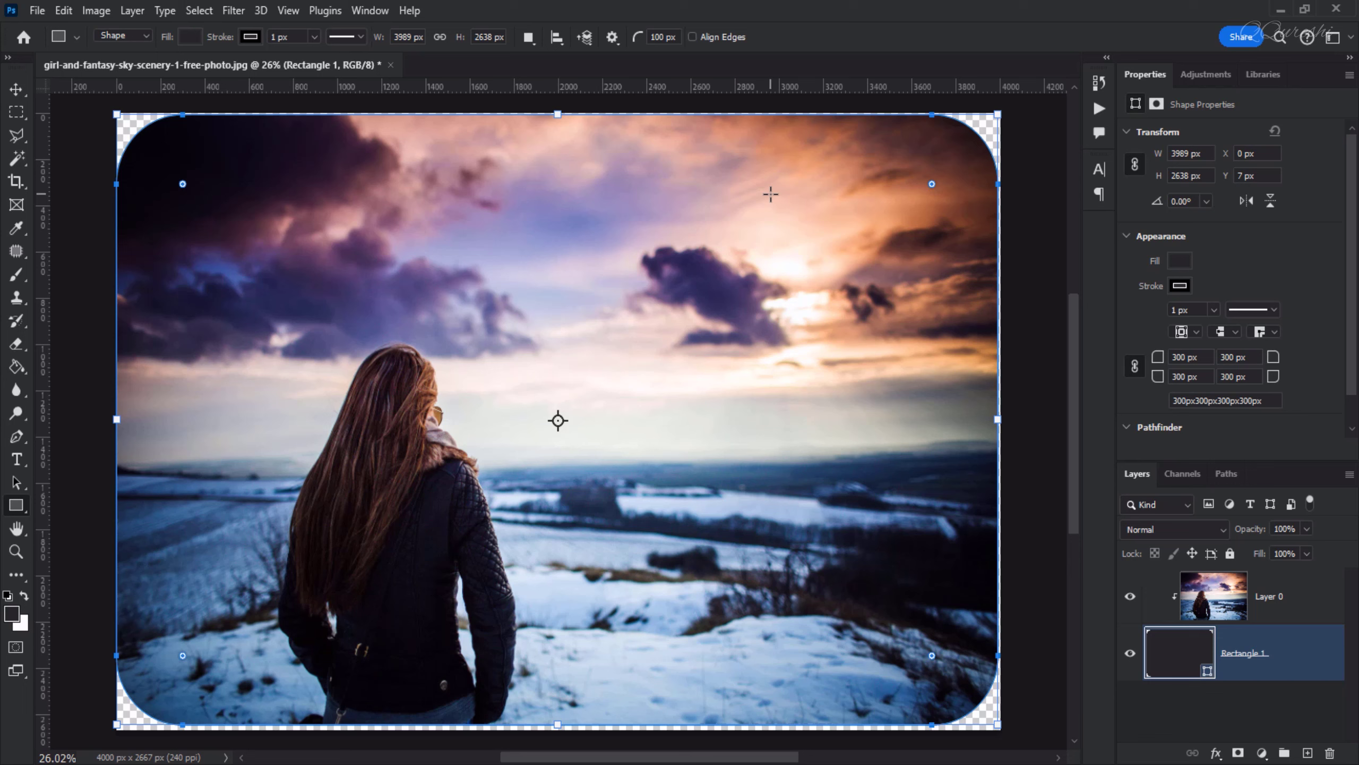
# Select the rectangle layer and enlarge its corner radius to about 500 px
pyautogui.click(1282, 589)
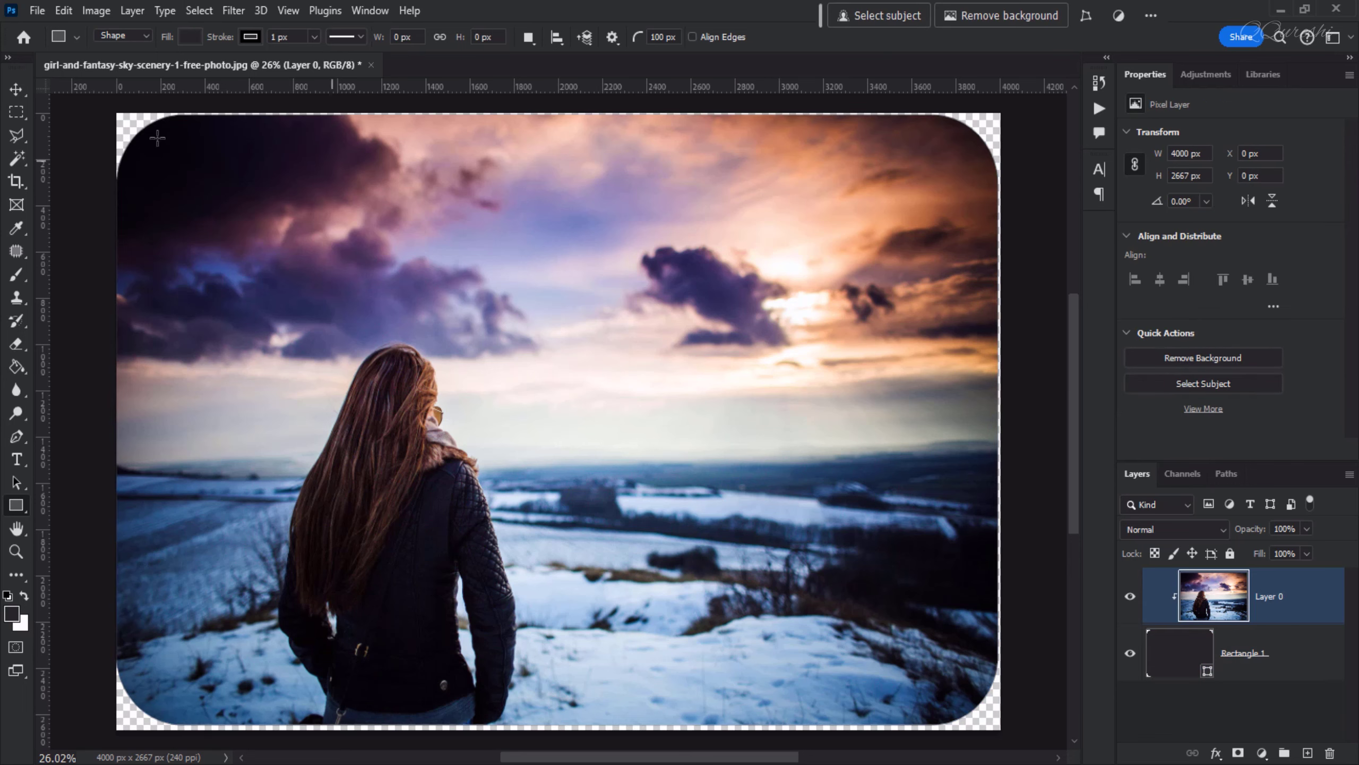
pyautogui.click(1252, 653)
pyautogui.moveTo(932, 183); pyautogui.dragTo(894, 230)
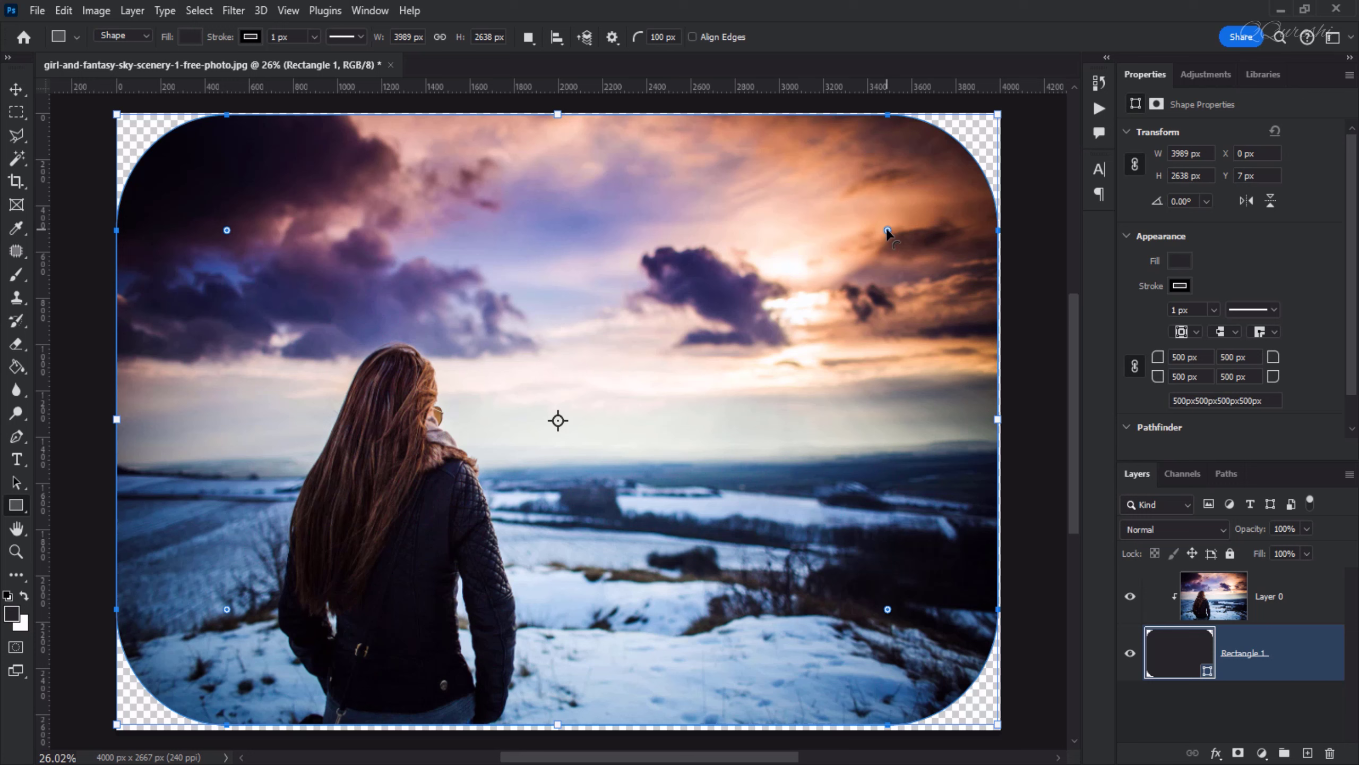
# Set the top-right and bottom-left corner radii individually to 0 px
pyautogui.press('alt')
pyautogui.moveTo(887, 231); pyautogui.dragTo(1030, 103)
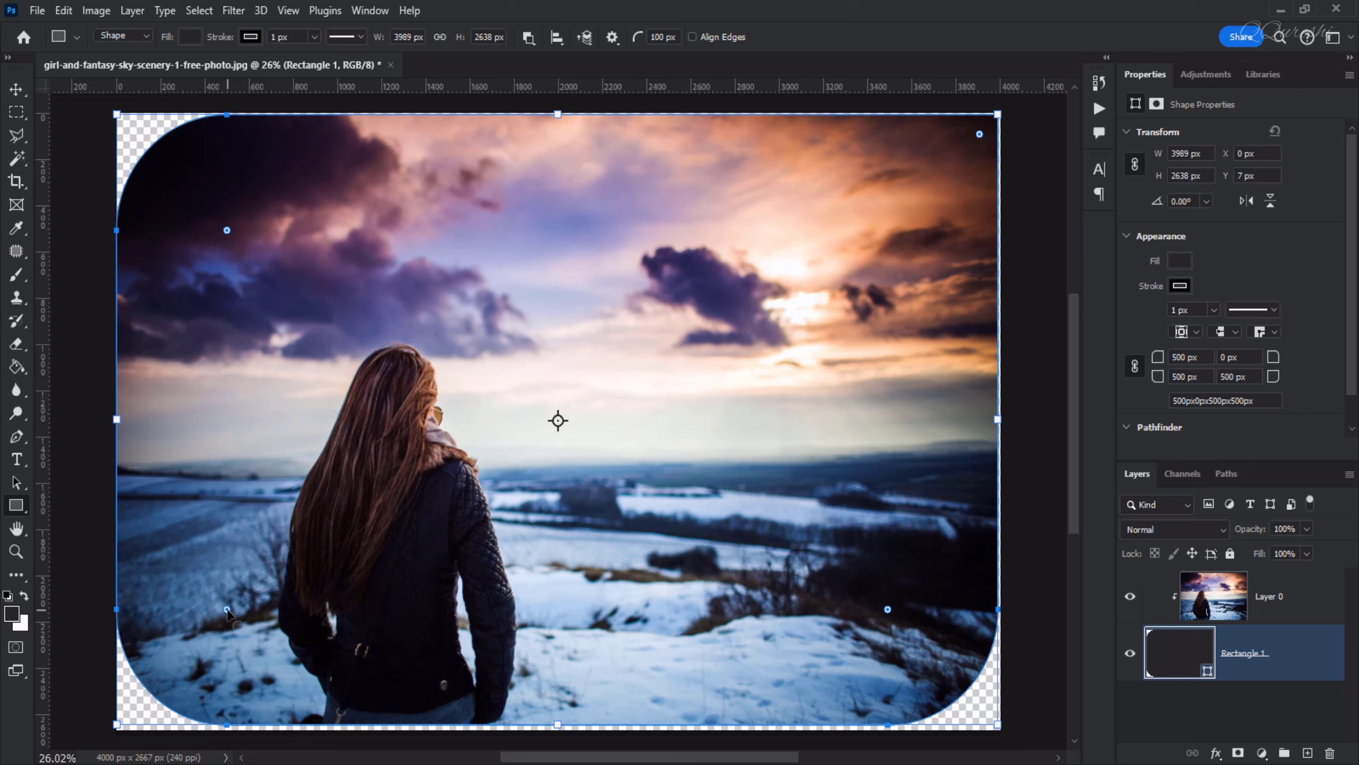
pyautogui.moveTo(213, 629); pyautogui.dragTo(101, 755)
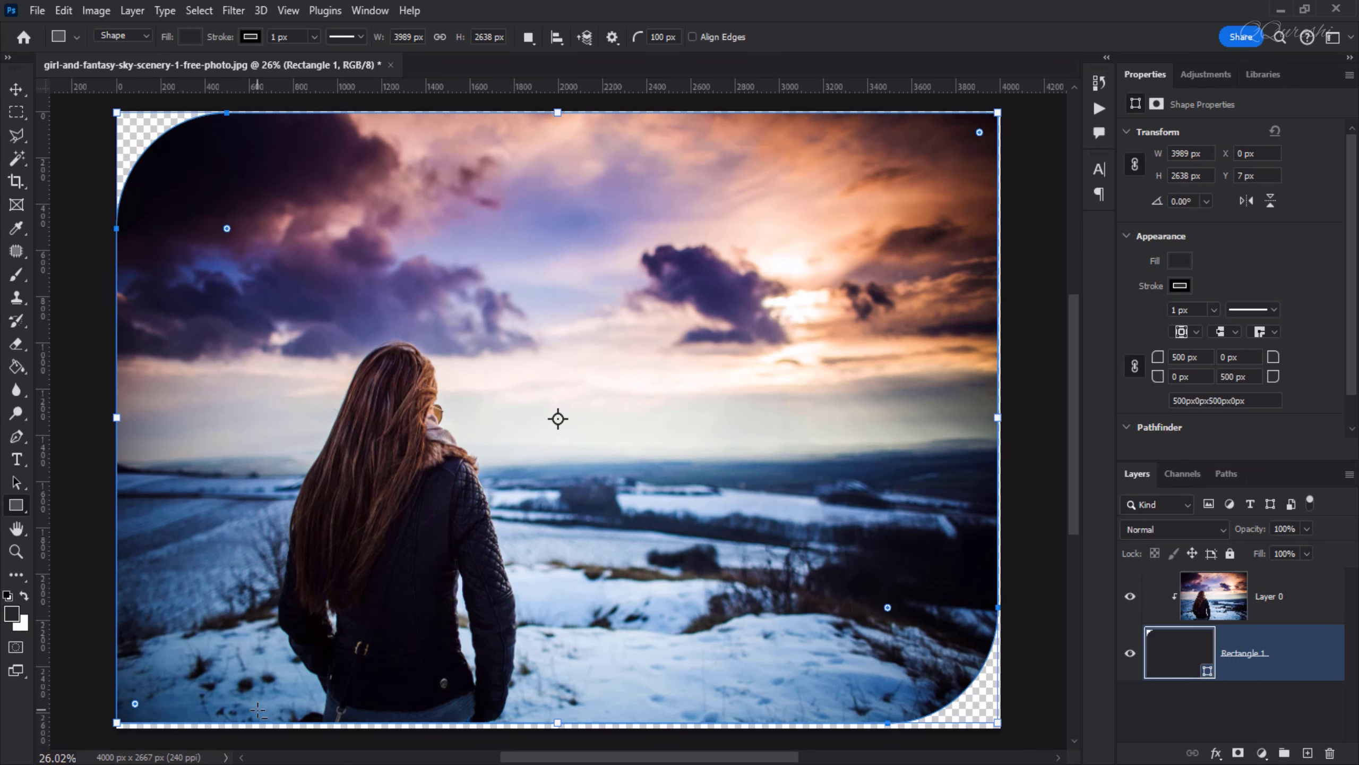
# Select the photo layer and undo the last two corner radius changes
pyautogui.click(1264, 593)
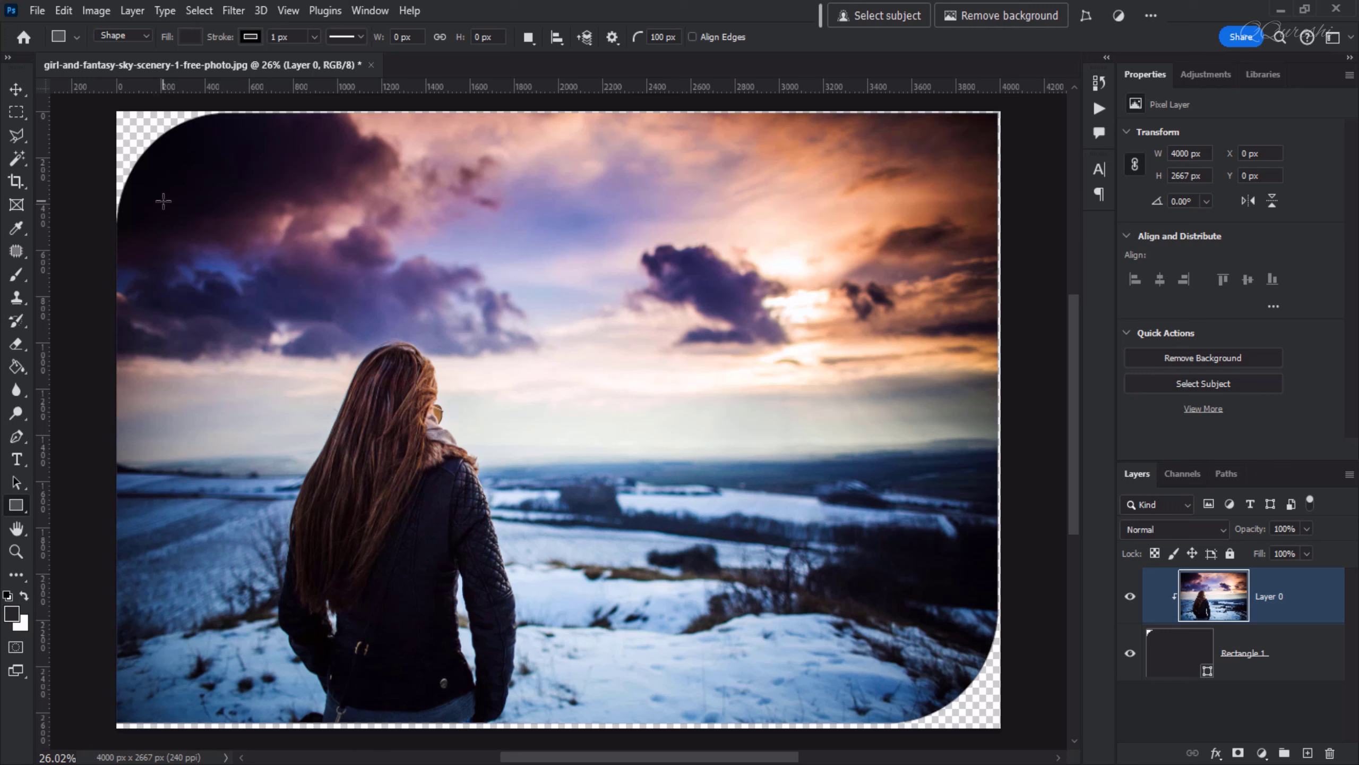
pyautogui.hotkey('ctrl', 'z')
pyautogui.hotkey('ctrl', 'z')
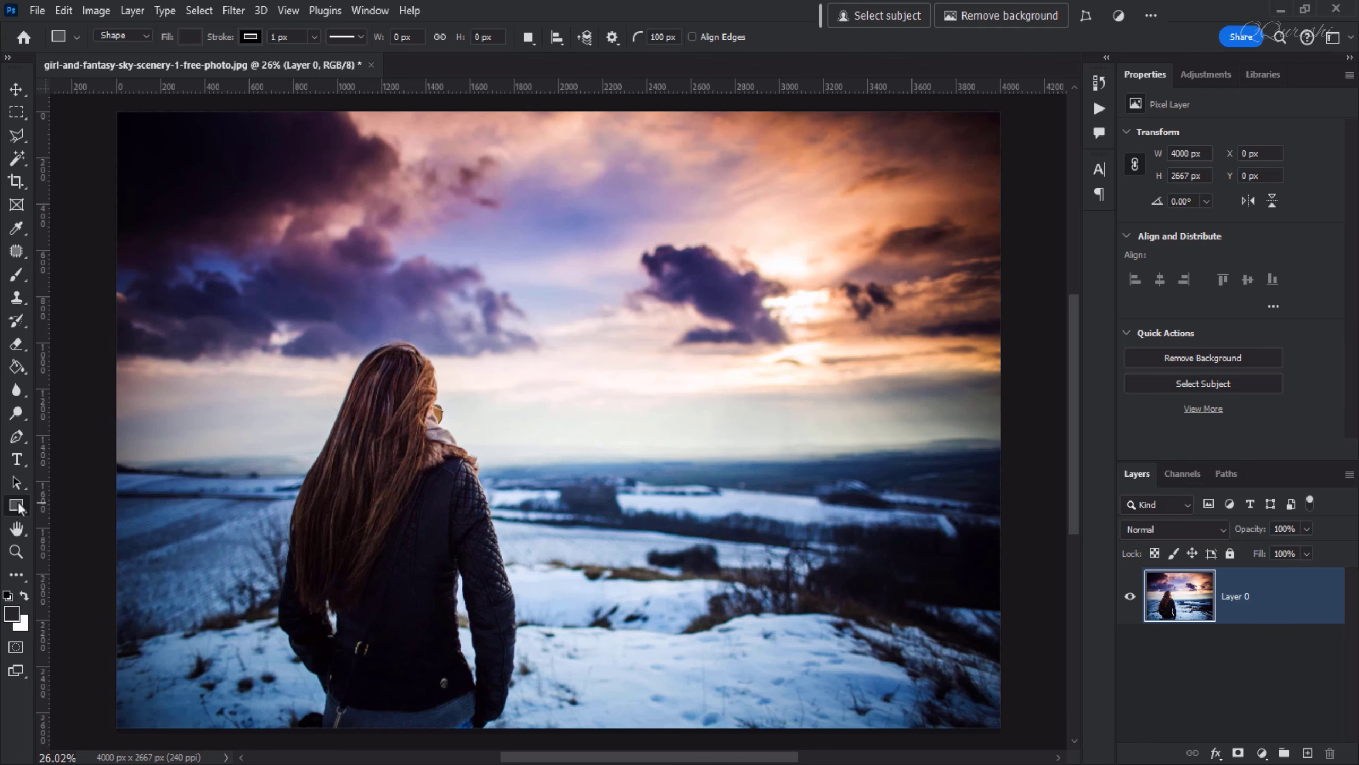
# Pick the Rectangle Tool again and switch its mode from Shape to Path
pyautogui.rightClick(14, 508)
pyautogui.click(93, 506)
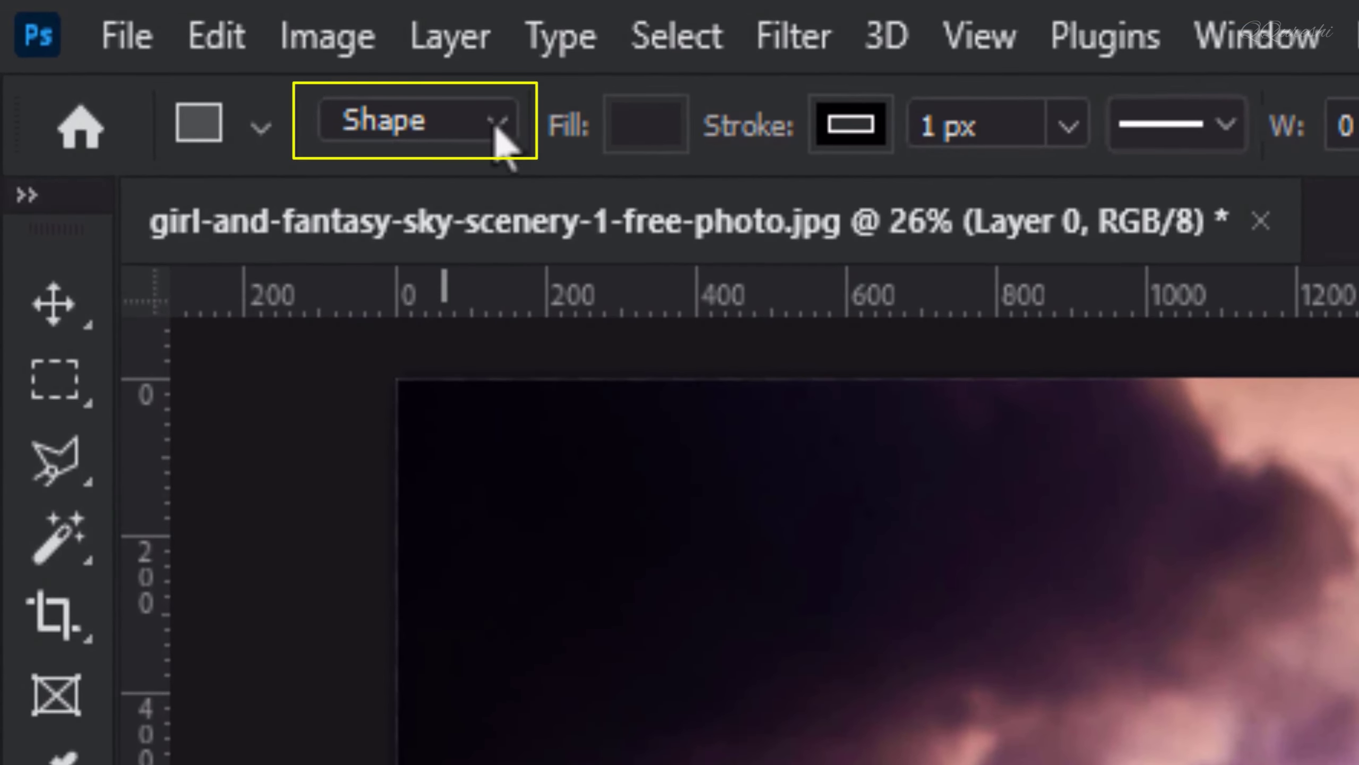
pyautogui.click(499, 124)
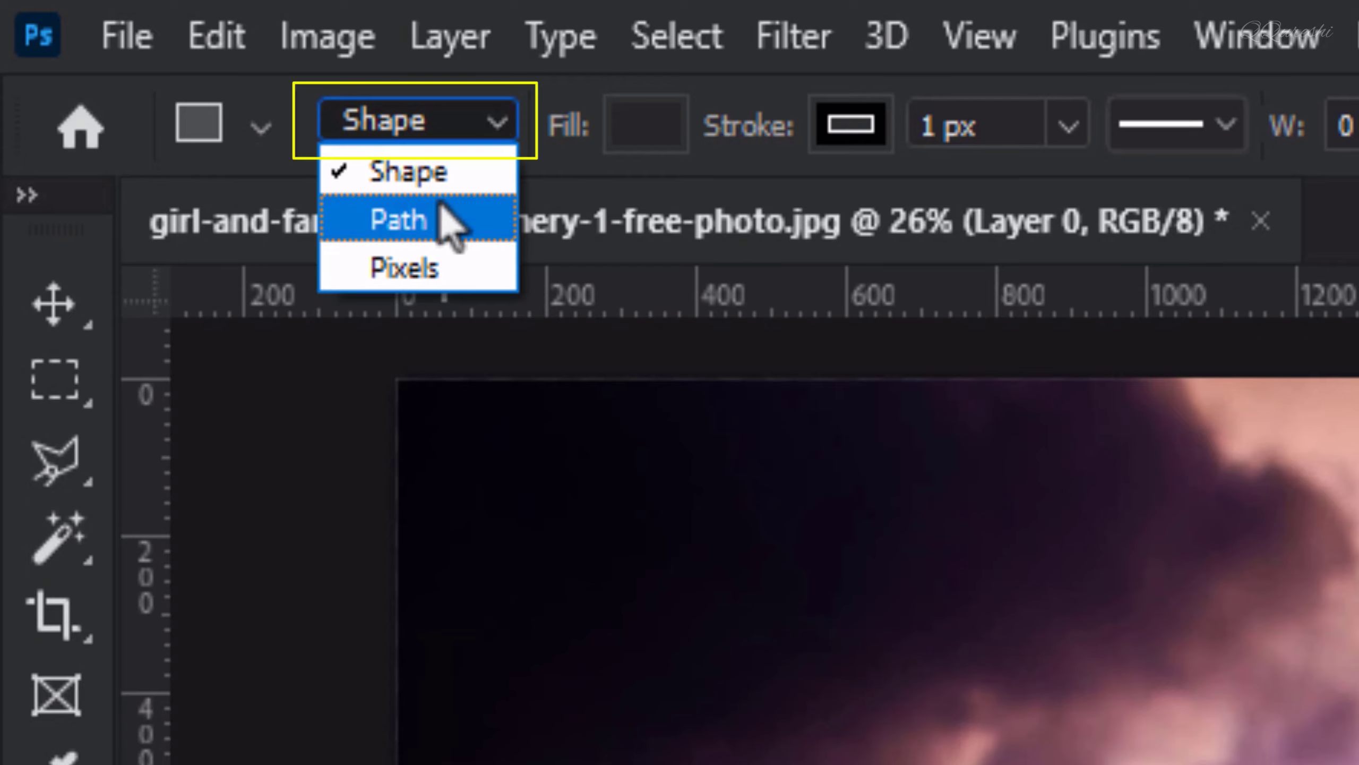
pyautogui.click(436, 224)
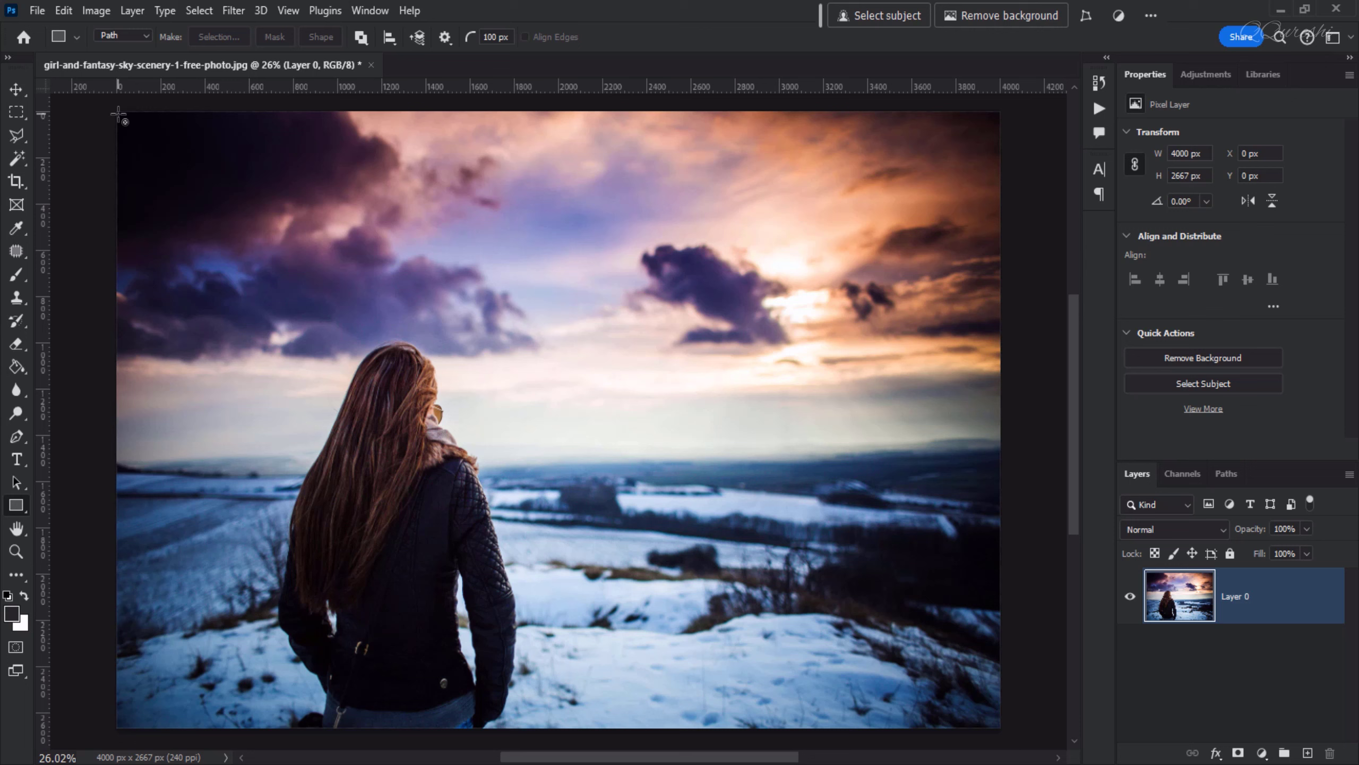
# Draw a rectangular path over the photo and round its corners to about 354 px
pyautogui.moveTo(118, 114); pyautogui.dragTo(999, 728)
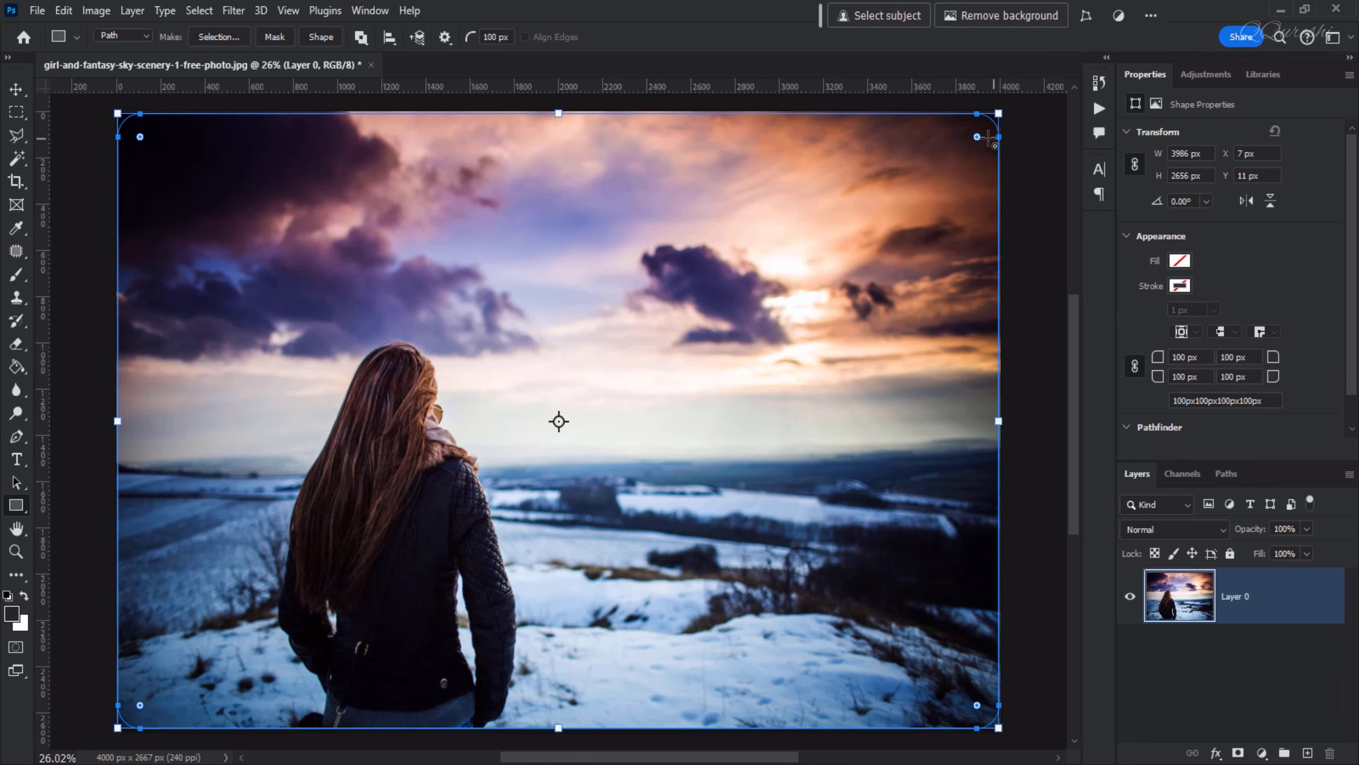
pyautogui.moveTo(976, 137); pyautogui.dragTo(933, 182)
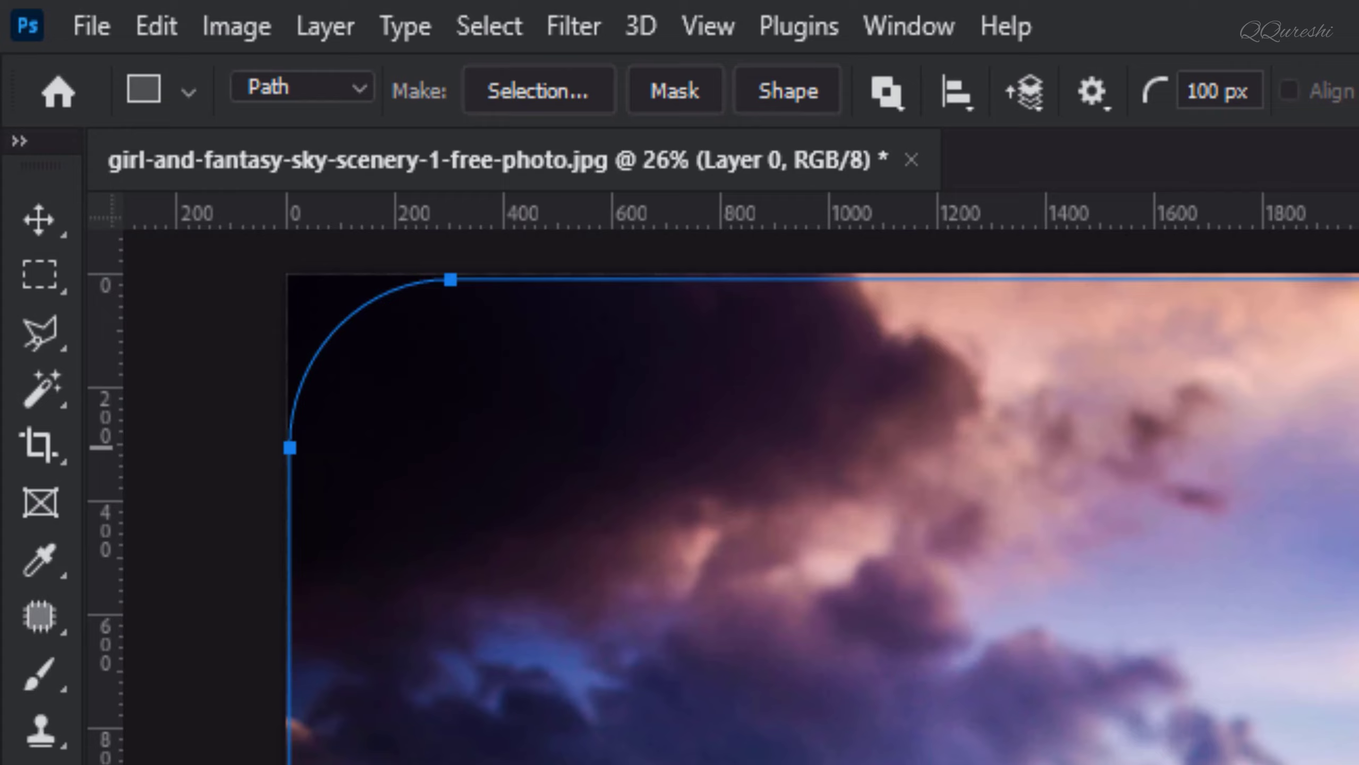
pyautogui.moveTo(1358, 447); pyautogui.dragTo(1358, 481)
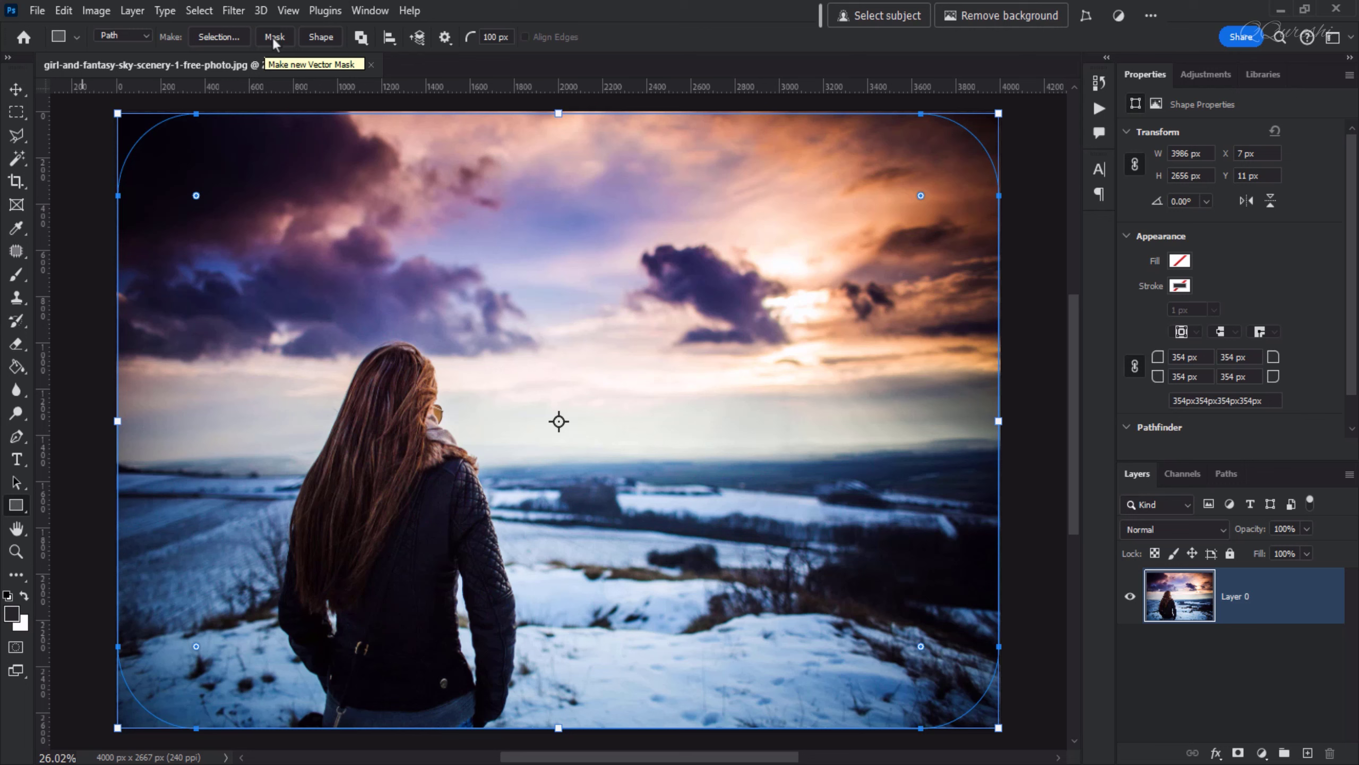
# Create a vector mask from the path, then undo it
pyautogui.click(273, 39)
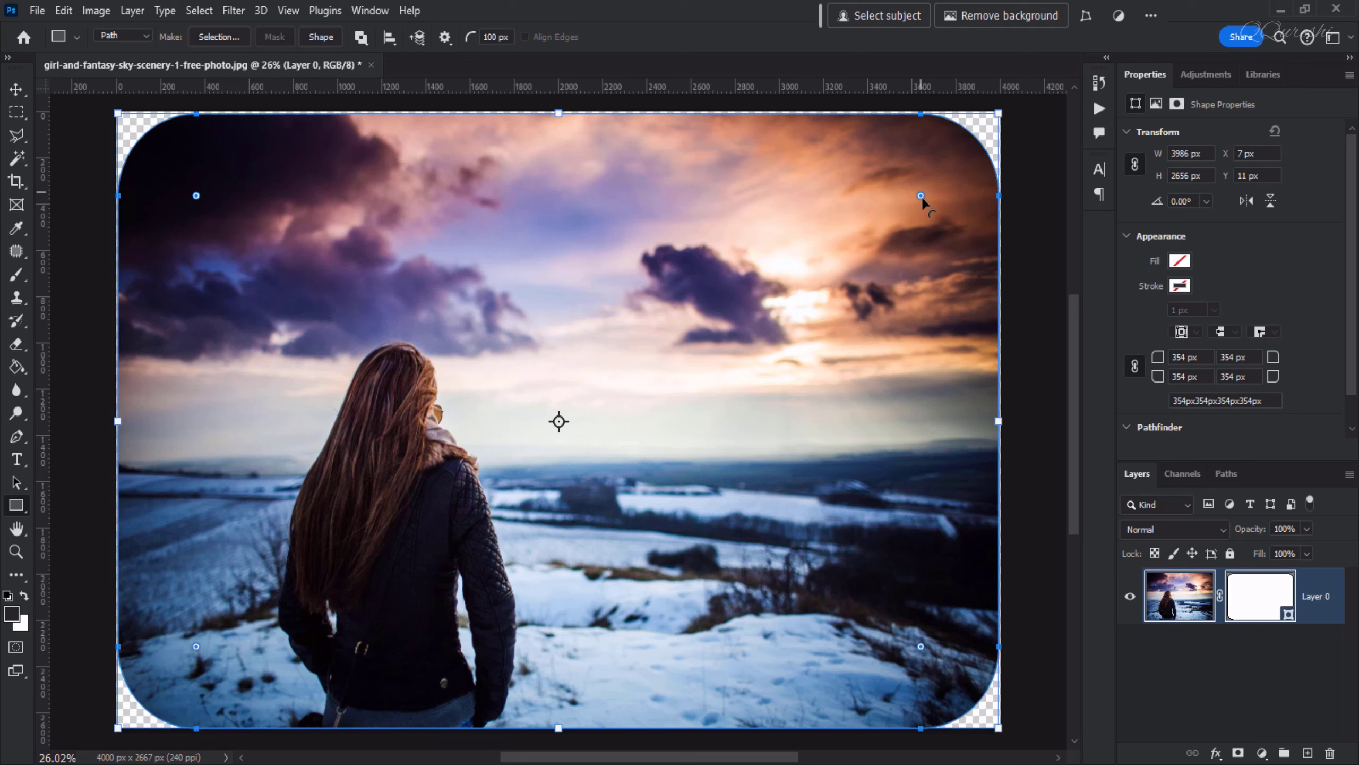
pyautogui.moveTo(921, 196)
pyautogui.mouseDown()
pyautogui.moveTo(875, 244)
pyautogui.moveTo(933, 192)
pyautogui.mouseUp()
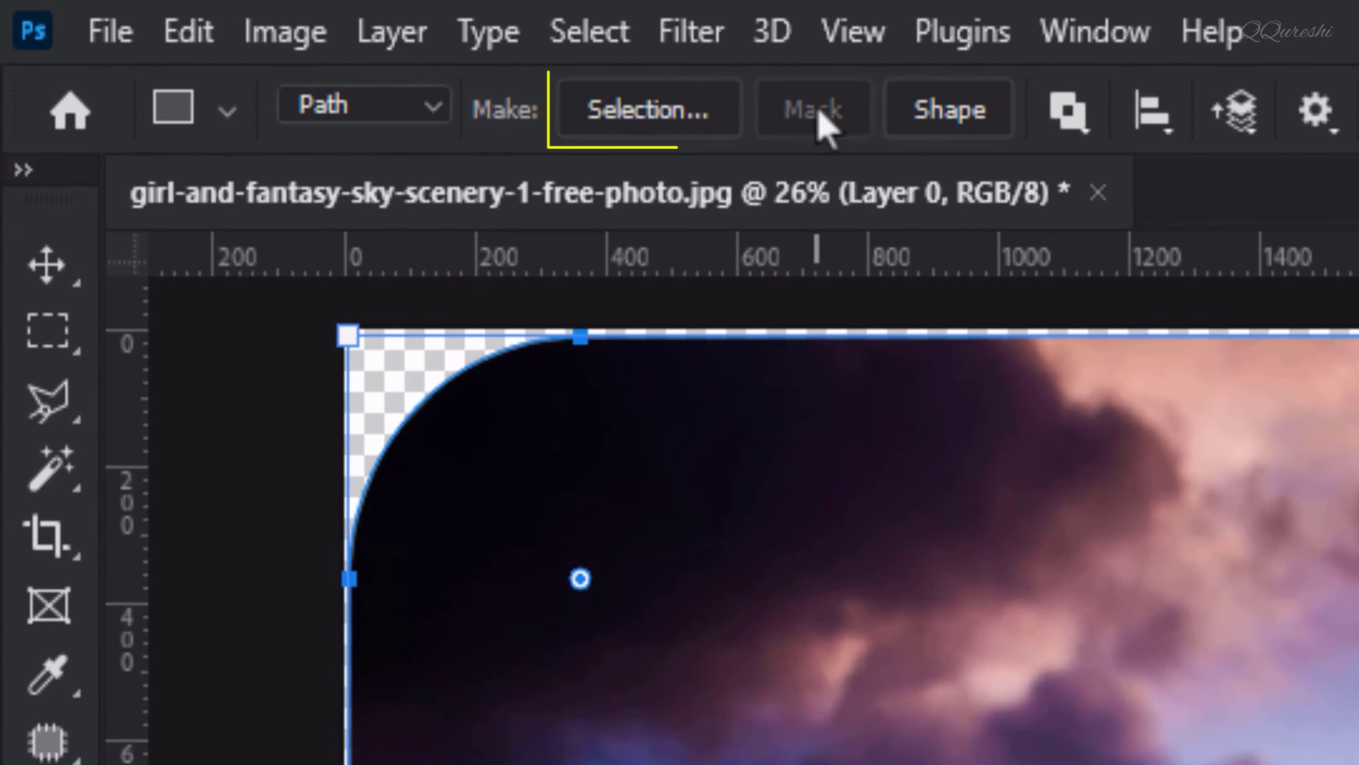
pyautogui.hotkey('ctrl', 'z')
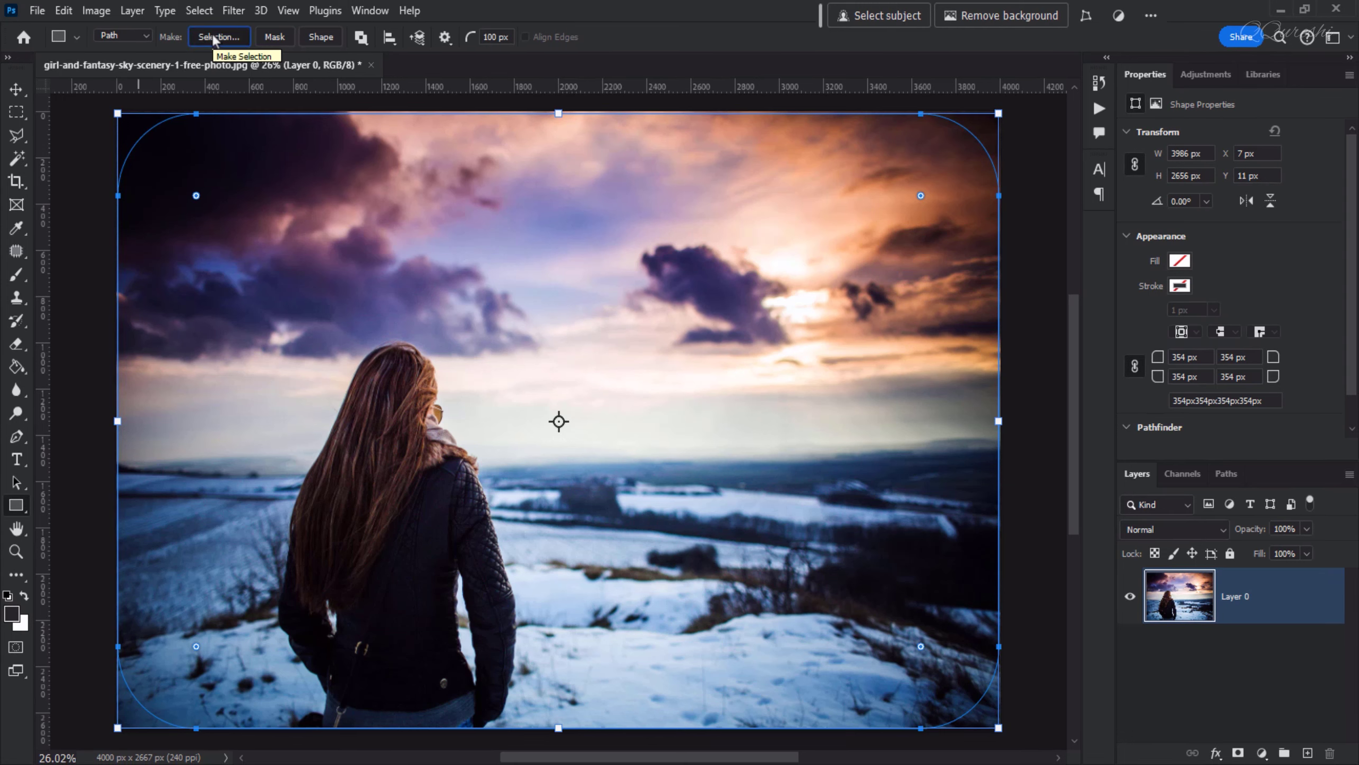
# Turn the path into a selection with 0 px feather radius and add a layer mask from it
pyautogui.click(213, 35)
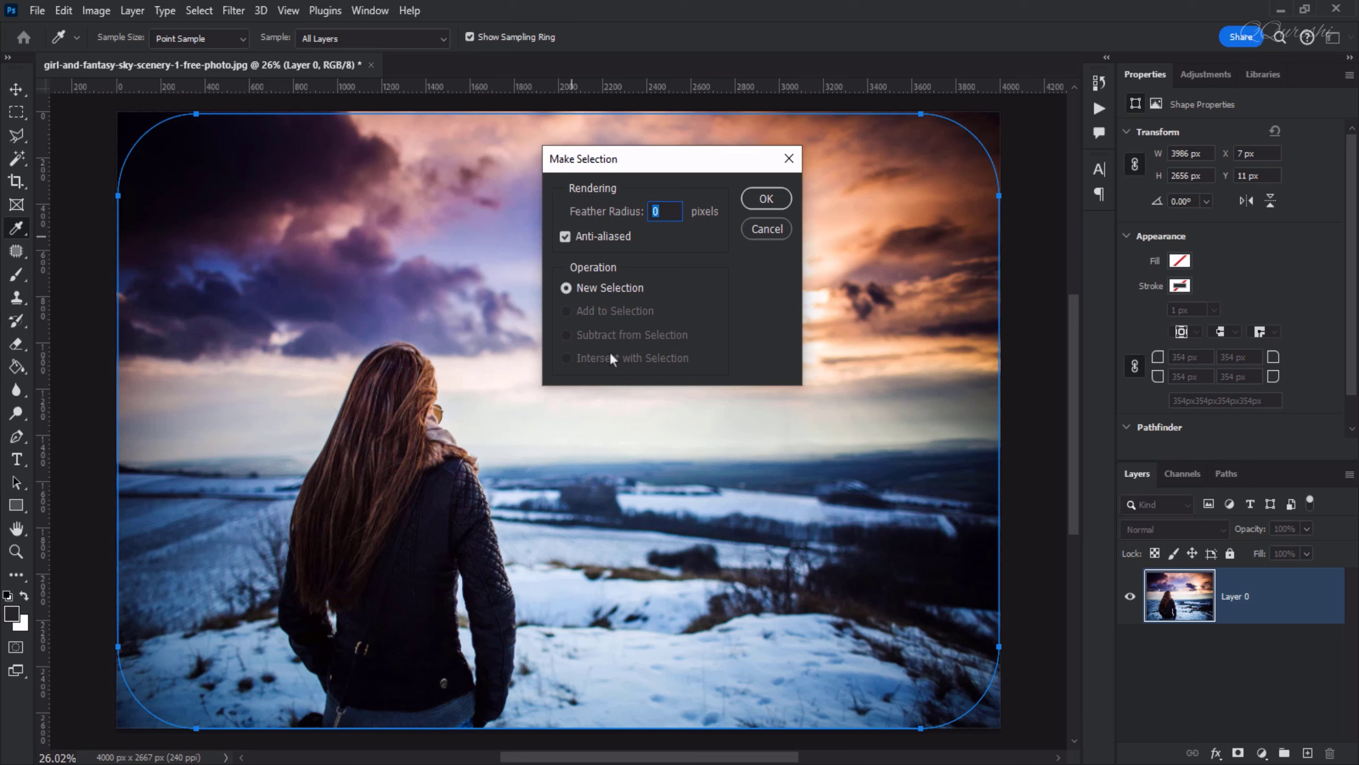
pyautogui.click(765, 200)
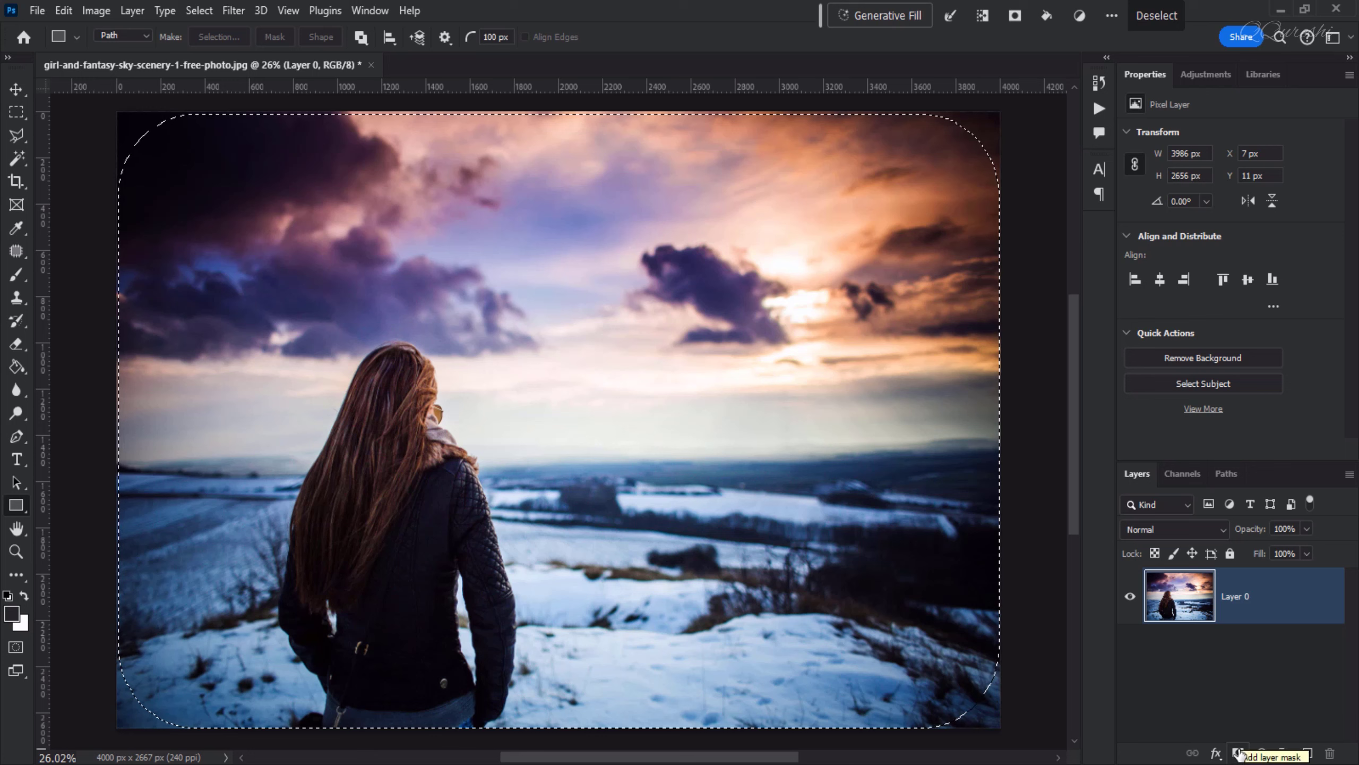
pyautogui.click(1240, 752)
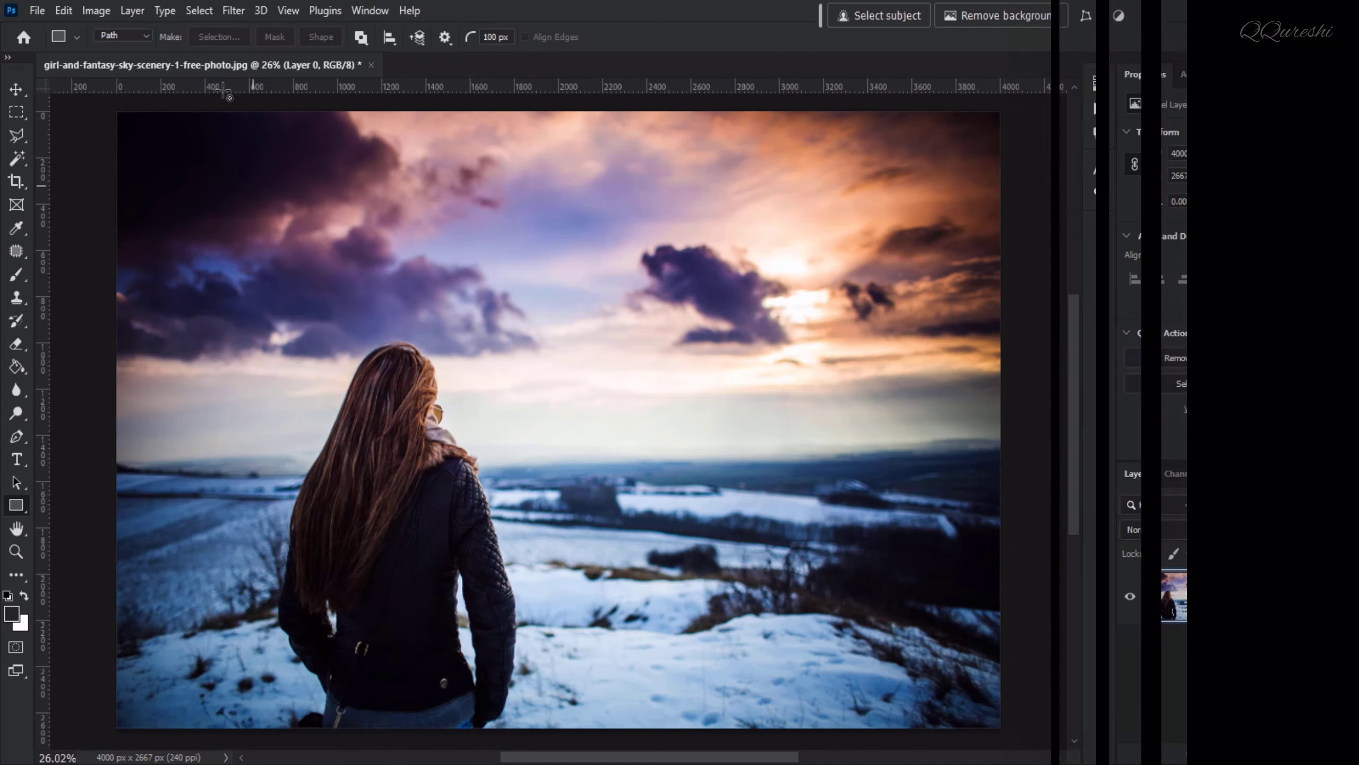
# Add a Reveal All vector mask to the photo layer
pyautogui.click(135, 12)
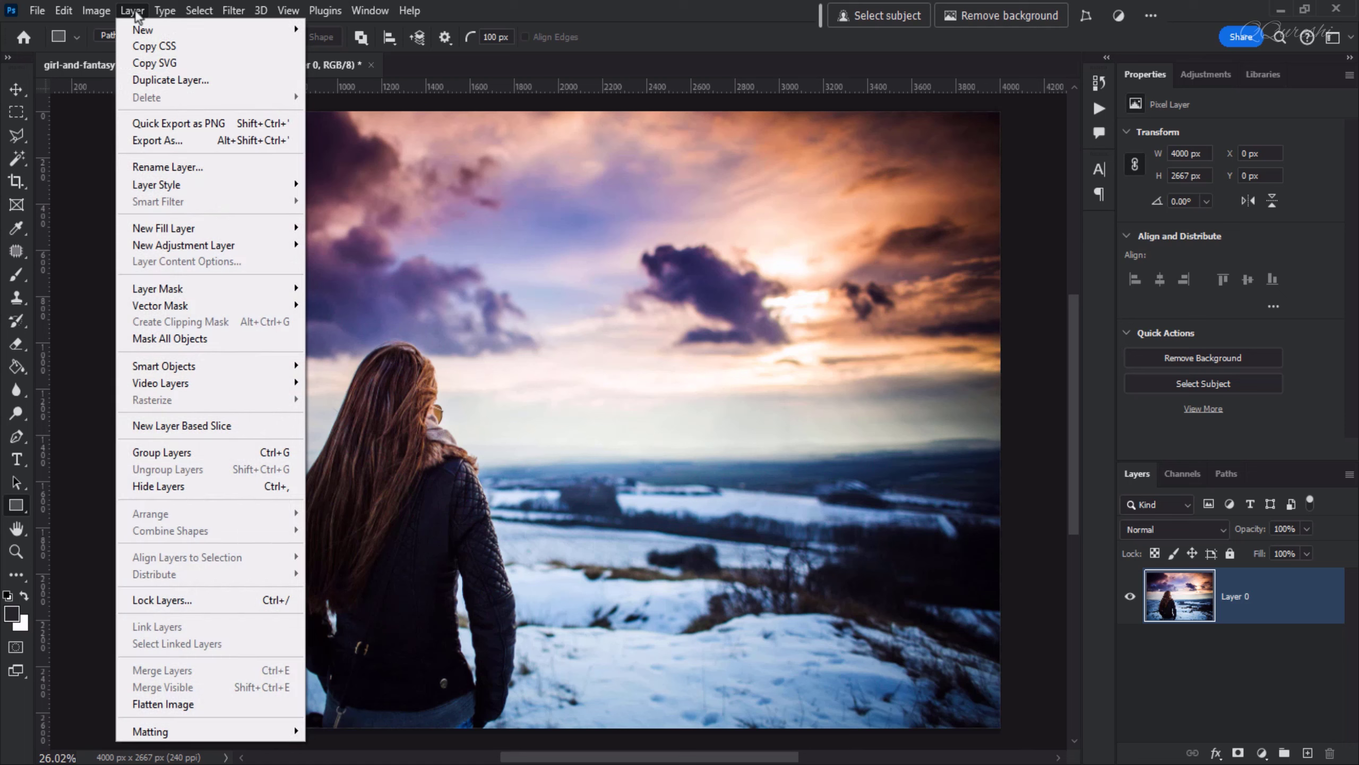
pyautogui.moveTo(208, 311)
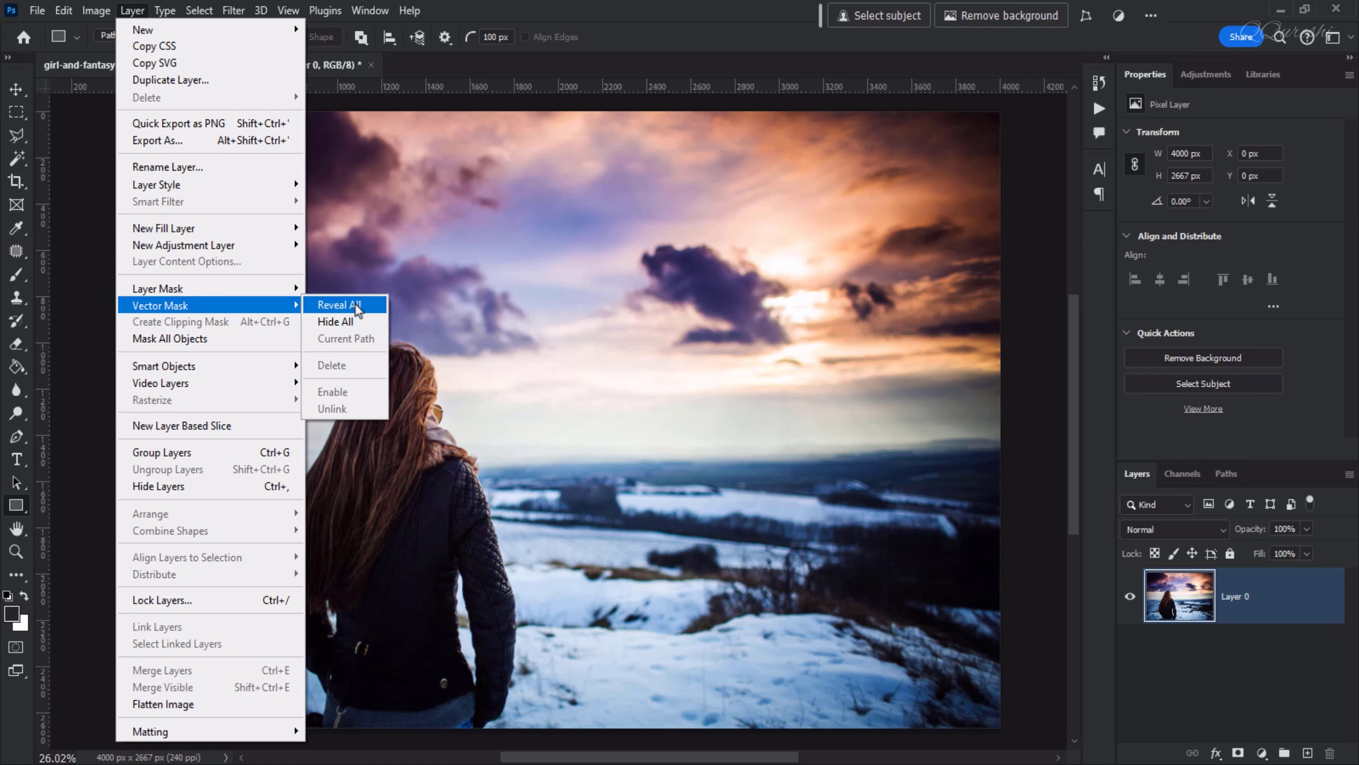
pyautogui.click(356, 307)
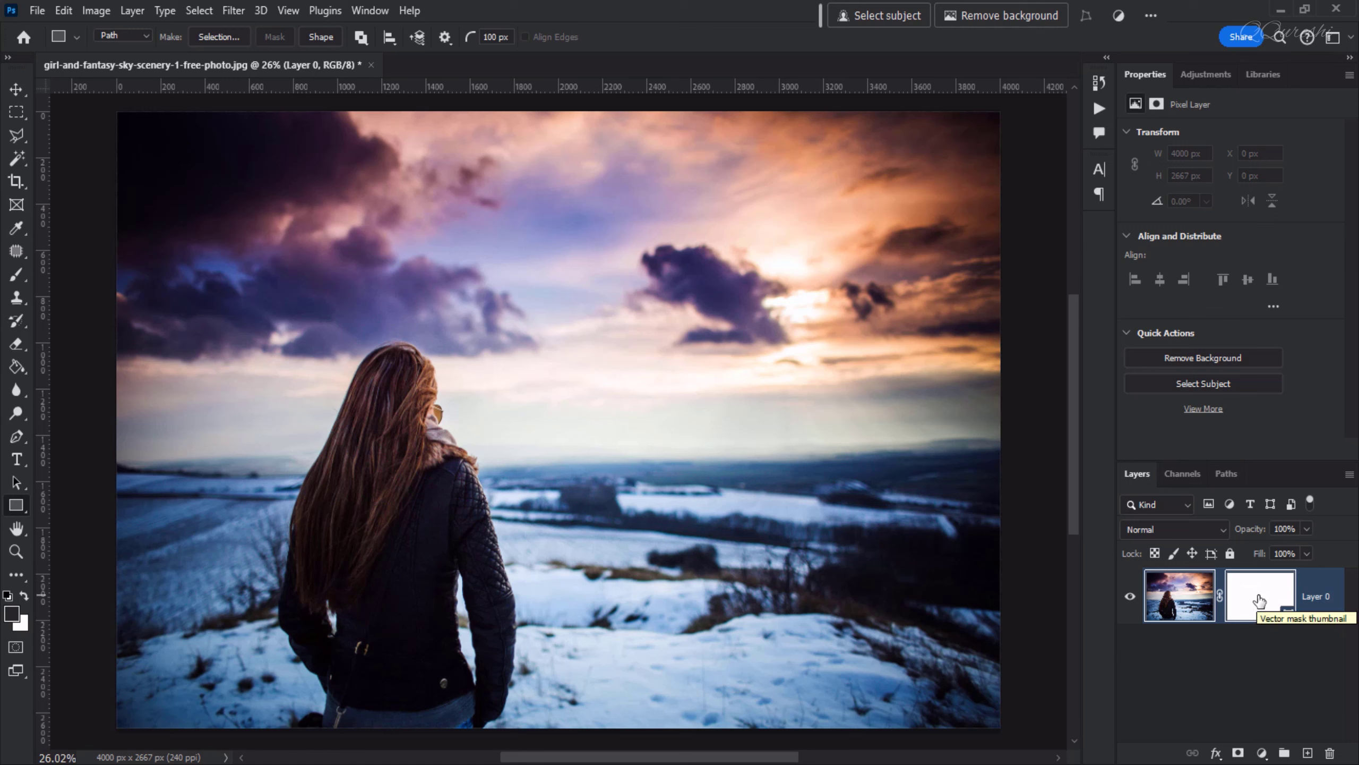
# Draw a rectangular path covering the whole photo with the Rectangle tool in Path mode
pyautogui.rightClick(16, 506)
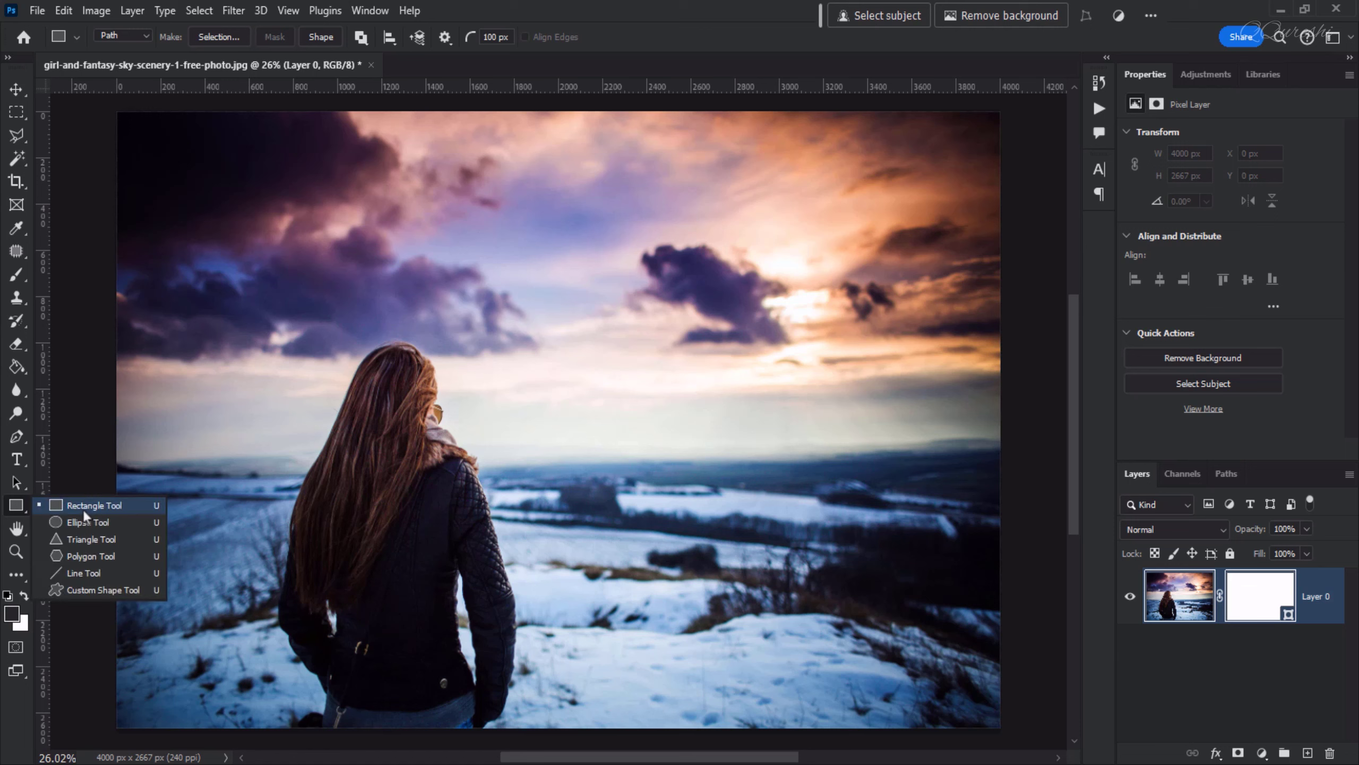
pyautogui.click(84, 514)
pyautogui.click(144, 36)
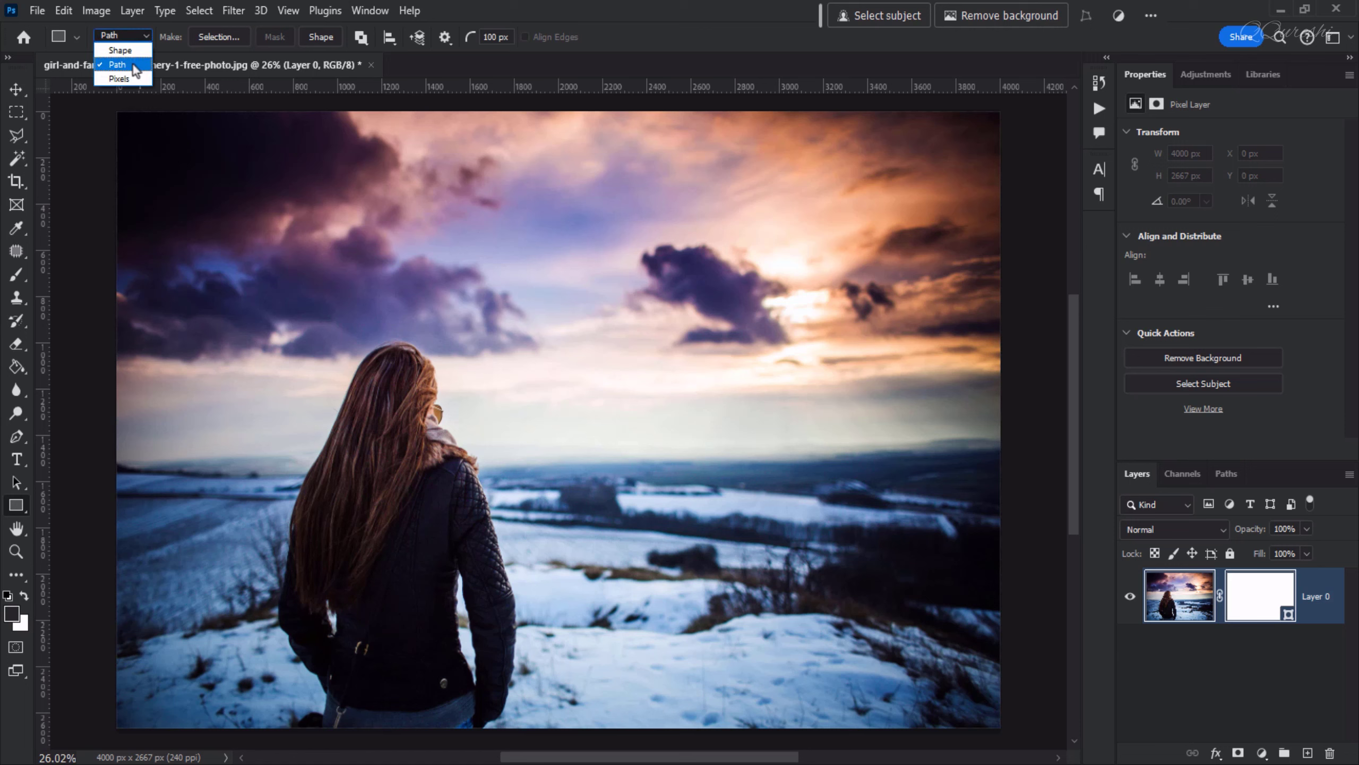
pyautogui.click(133, 65)
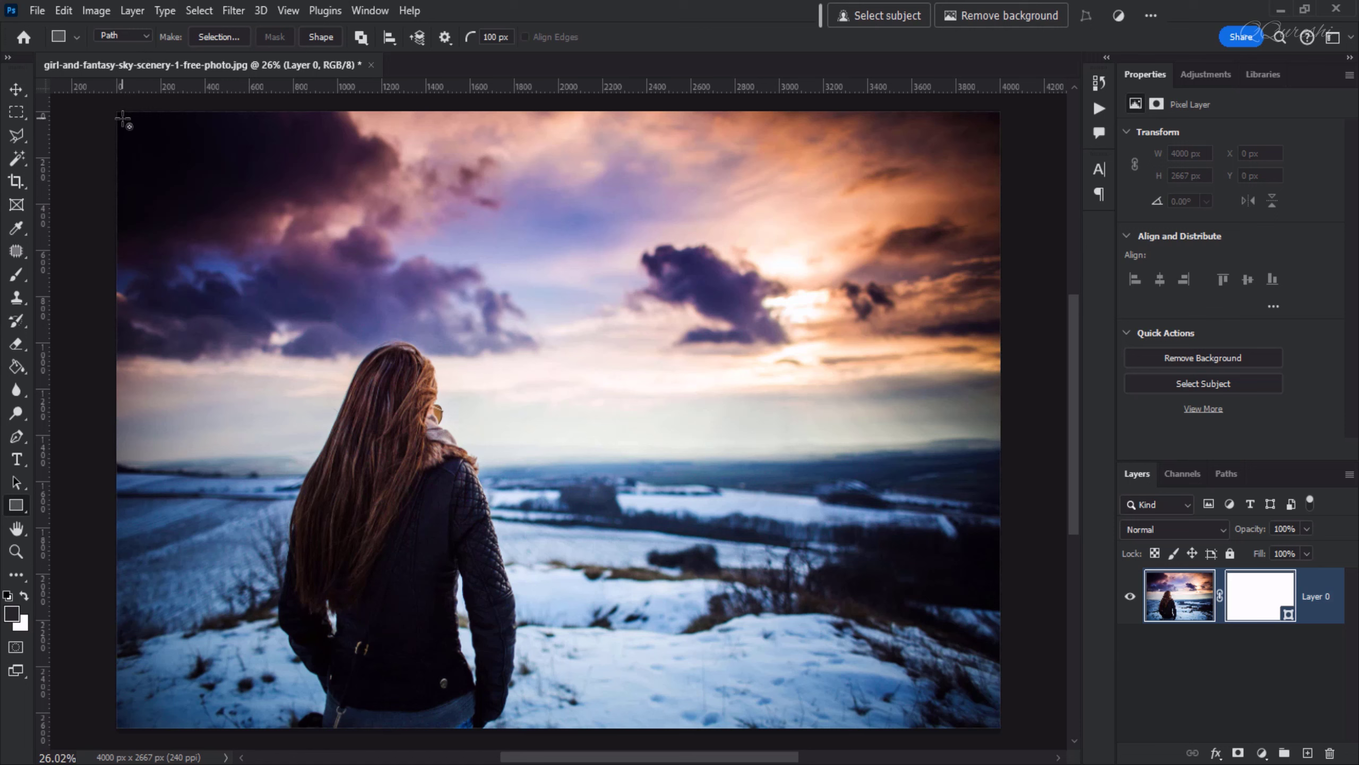
pyautogui.moveTo(122, 117); pyautogui.dragTo(996, 722)
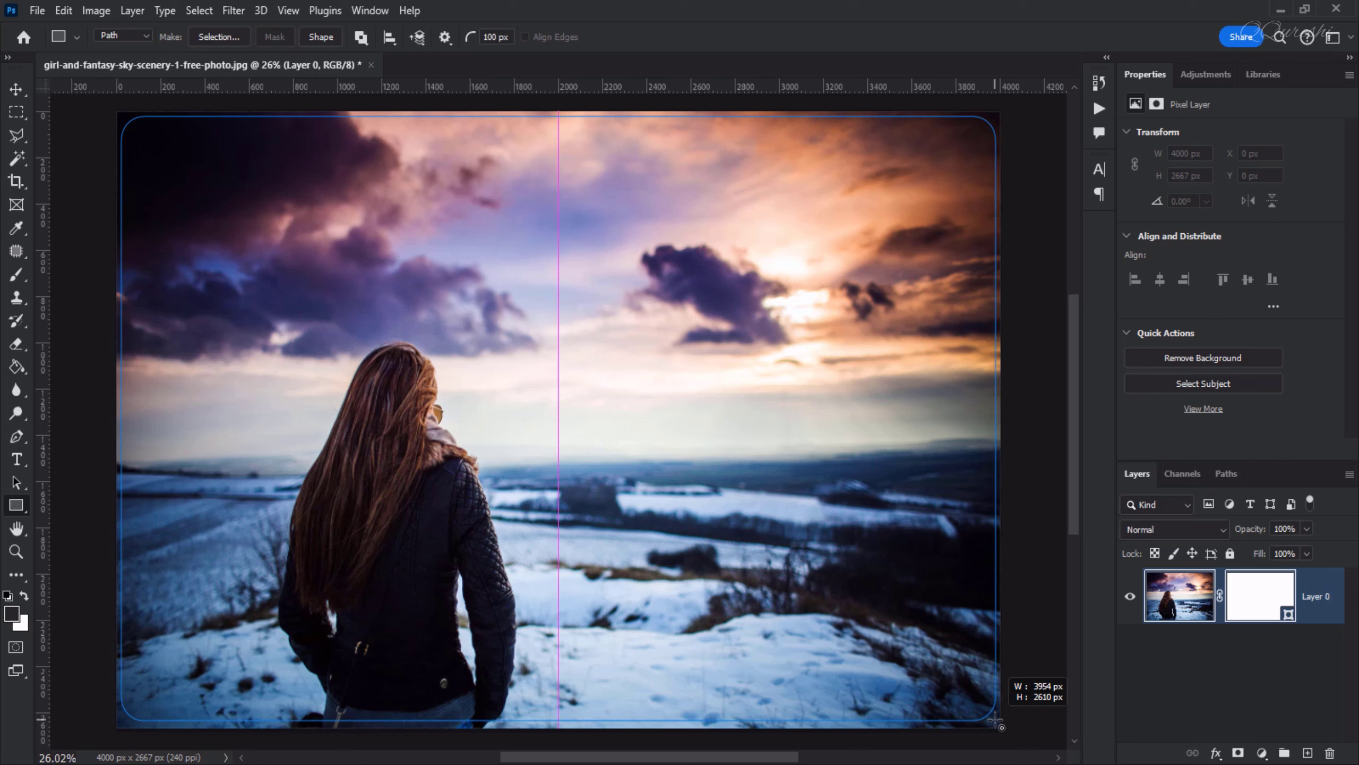
pyautogui.moveTo(996, 723); pyautogui.dragTo(997, 725)
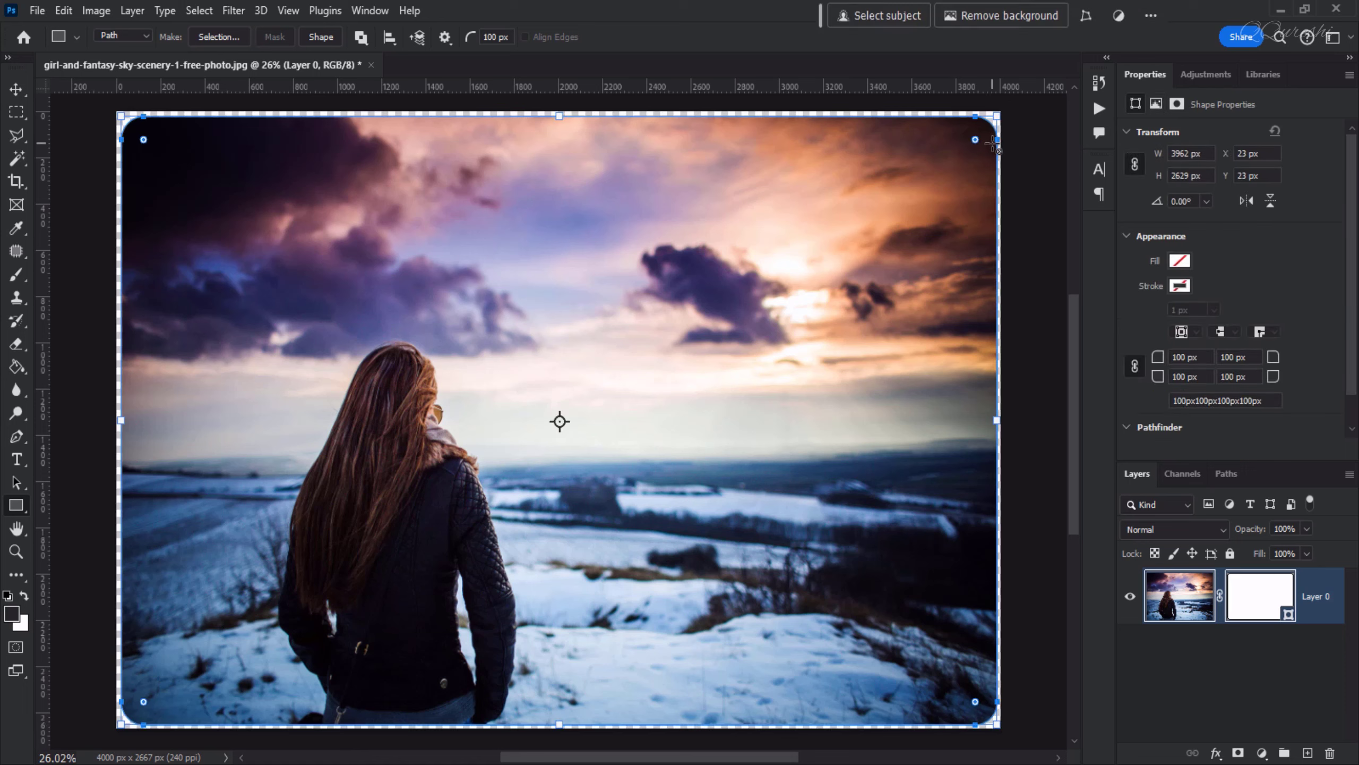
# Round all corners of the rectangle and set the corner radius to 400 px
pyautogui.moveTo(975, 140); pyautogui.dragTo(909, 205)
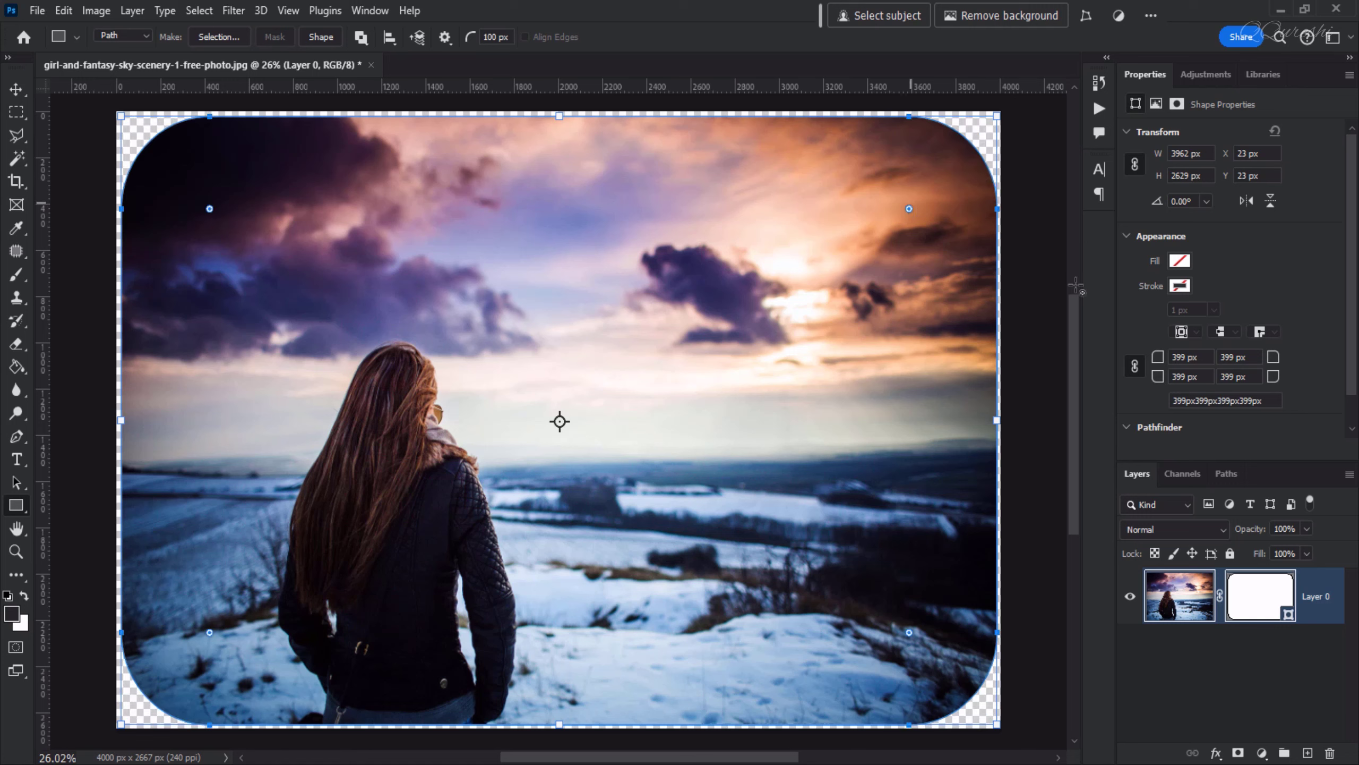
pyautogui.moveTo(1187, 363); pyautogui.dragTo(1176, 363)
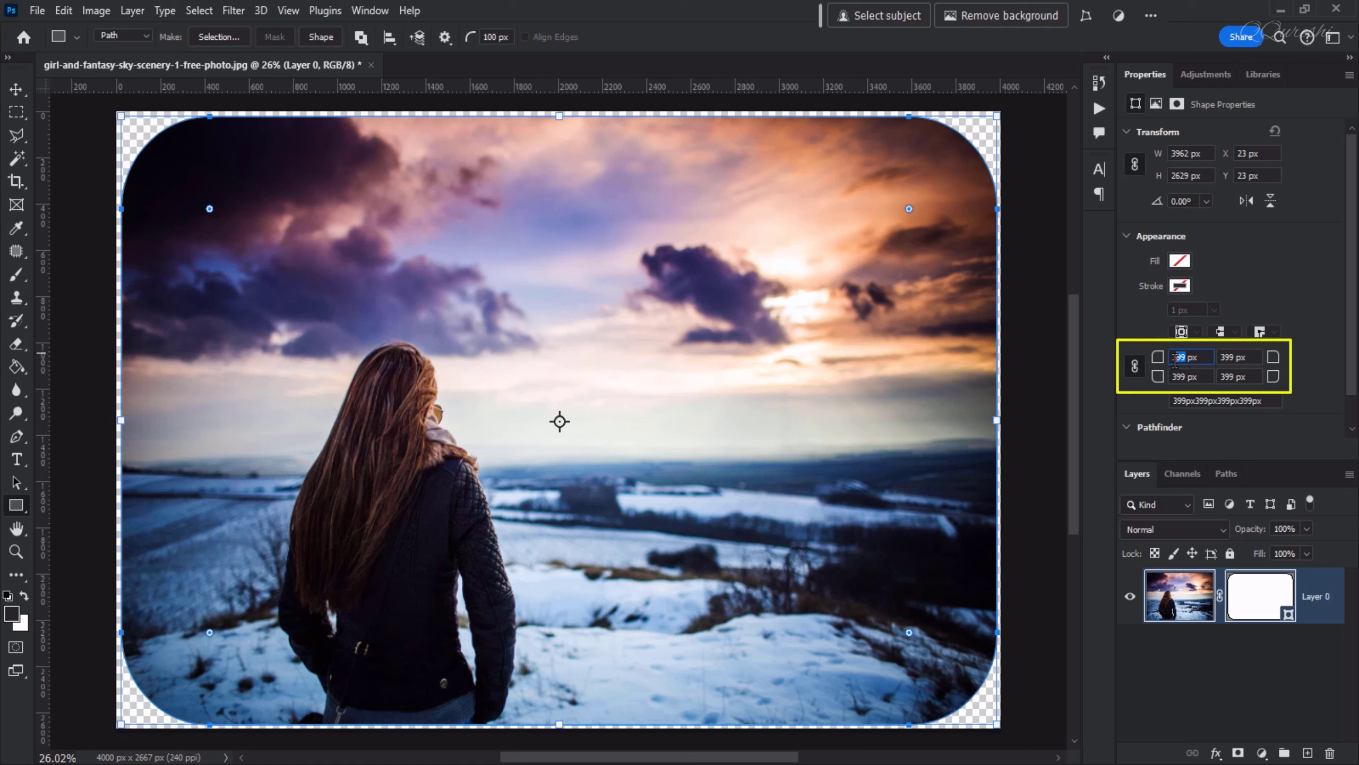
pyautogui.write('400')
pyautogui.press('Return')
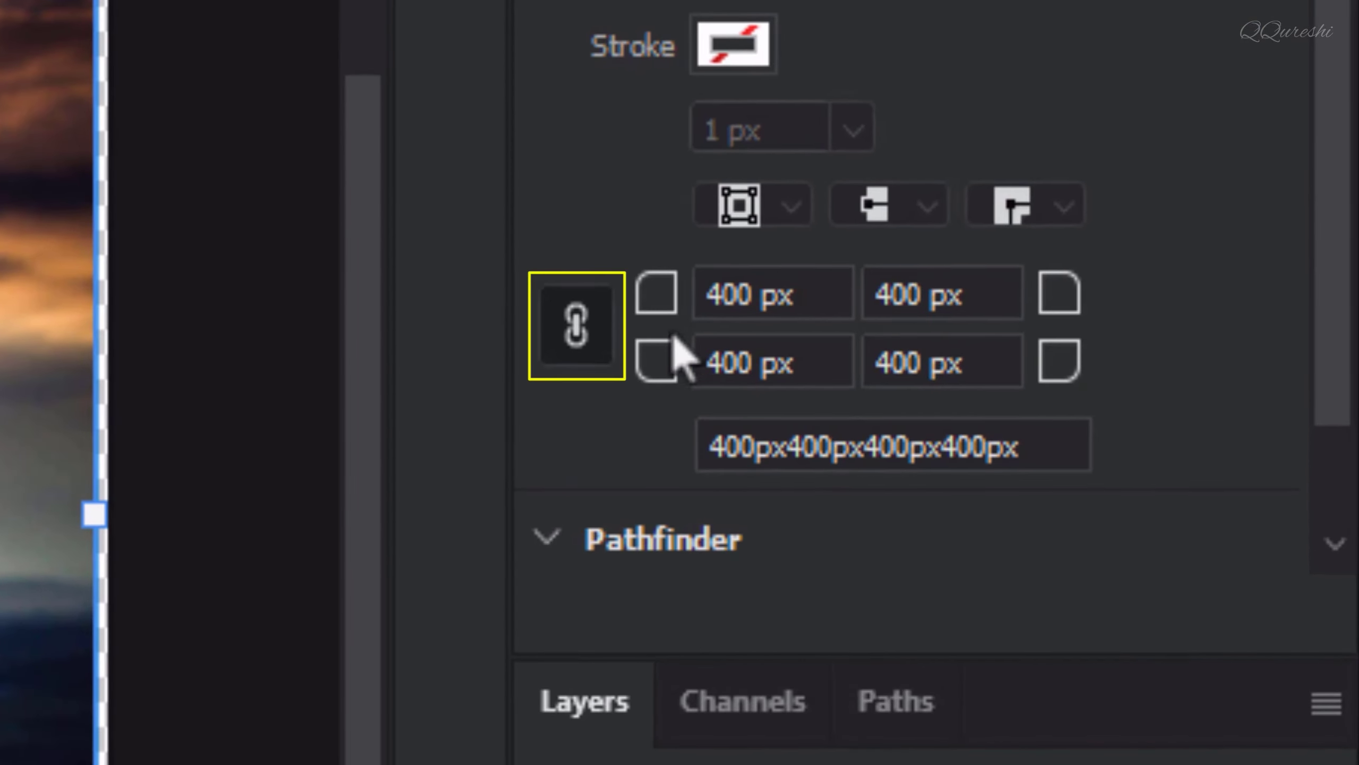
# Unlink the corner radii and set the top-right and bottom-left corners to 0 px
pyautogui.click(576, 330)
pyautogui.moveTo(968, 294); pyautogui.dragTo(860, 296)
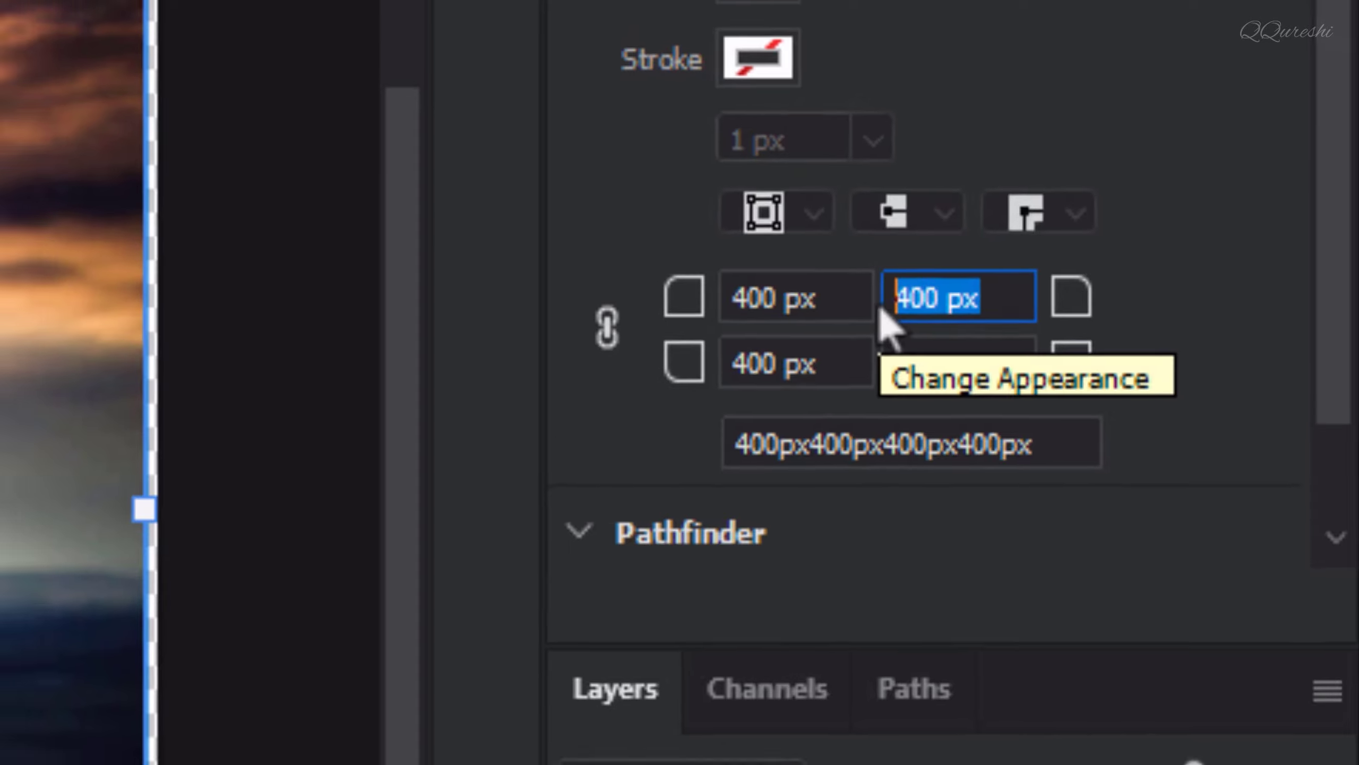
pyautogui.write('0')
pyautogui.press('Return')
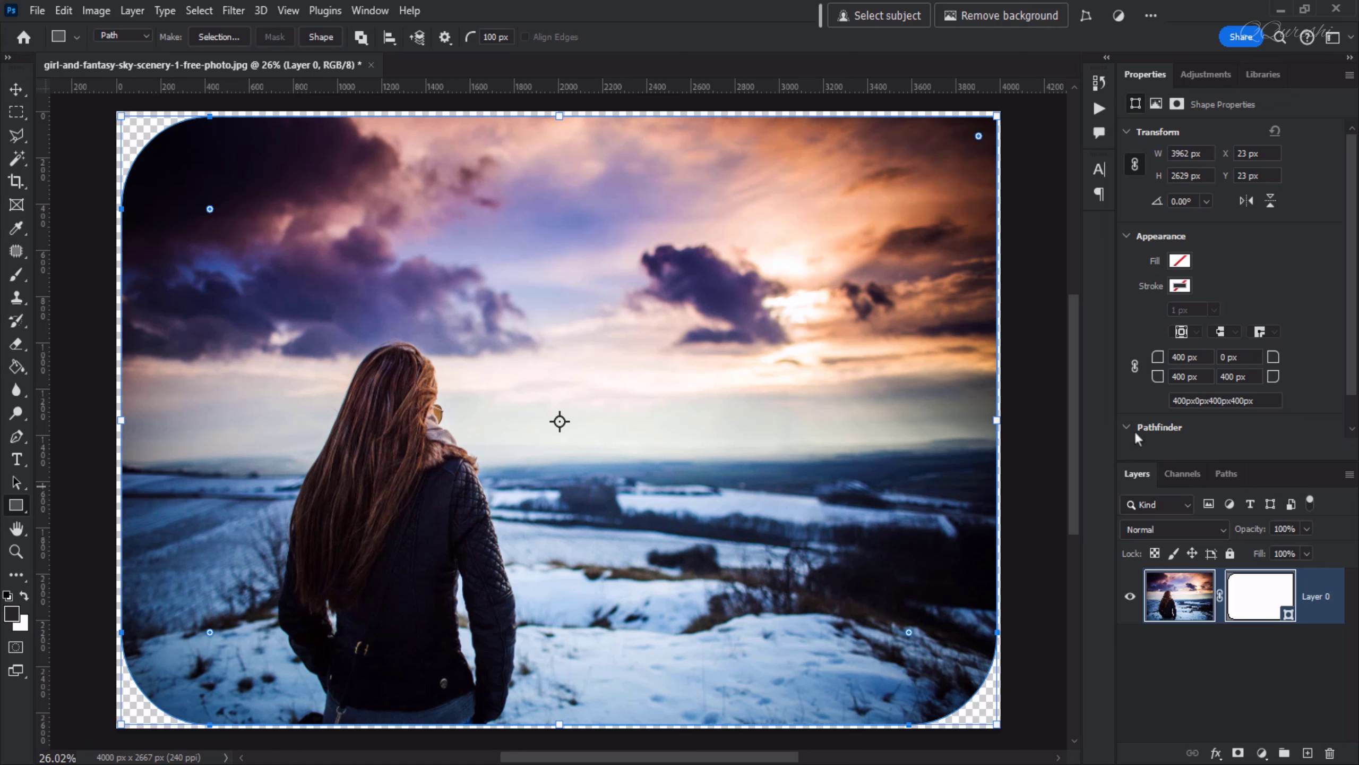
pyautogui.moveTo(1199, 377); pyautogui.dragTo(1176, 378)
pyautogui.write('0')
pyautogui.press('Return')
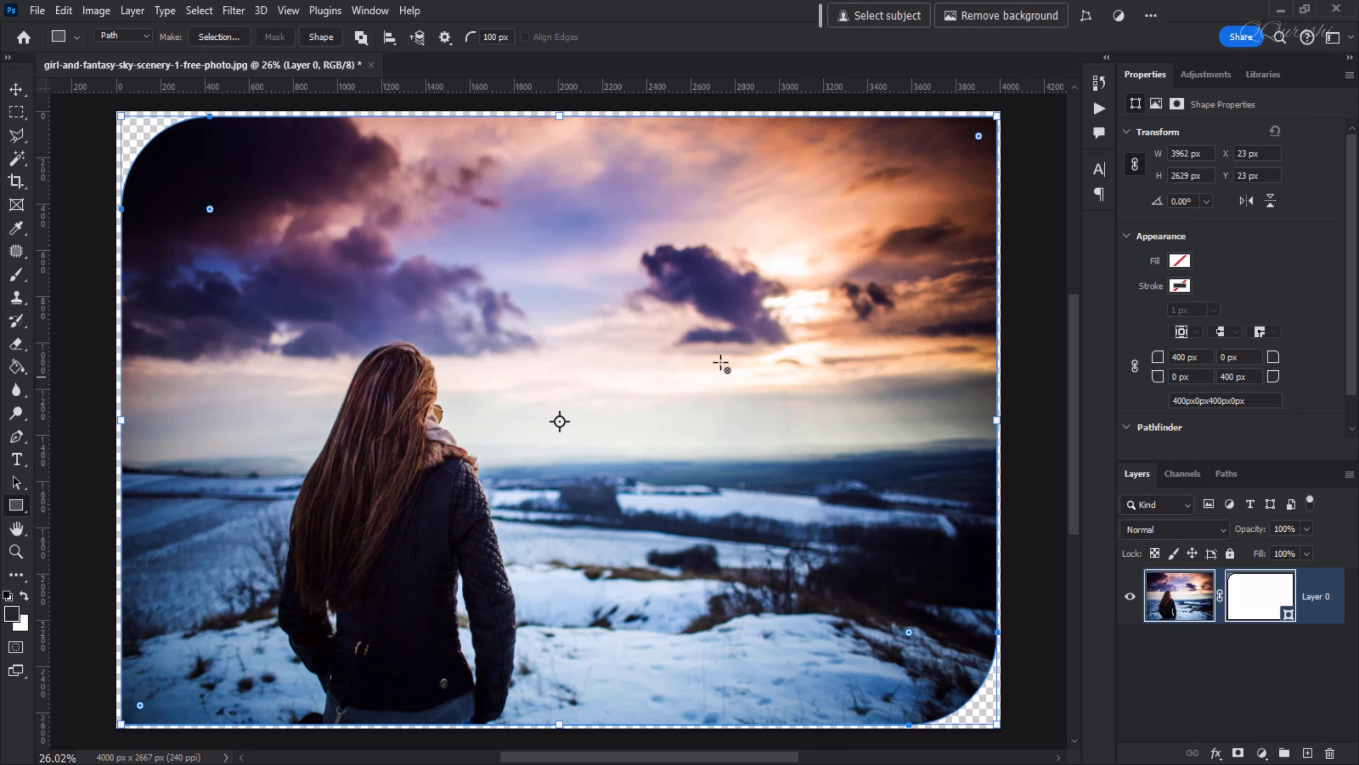
# Set the top-right and bottom-left corner radii to 400 px again
pyautogui.click(16, 90)
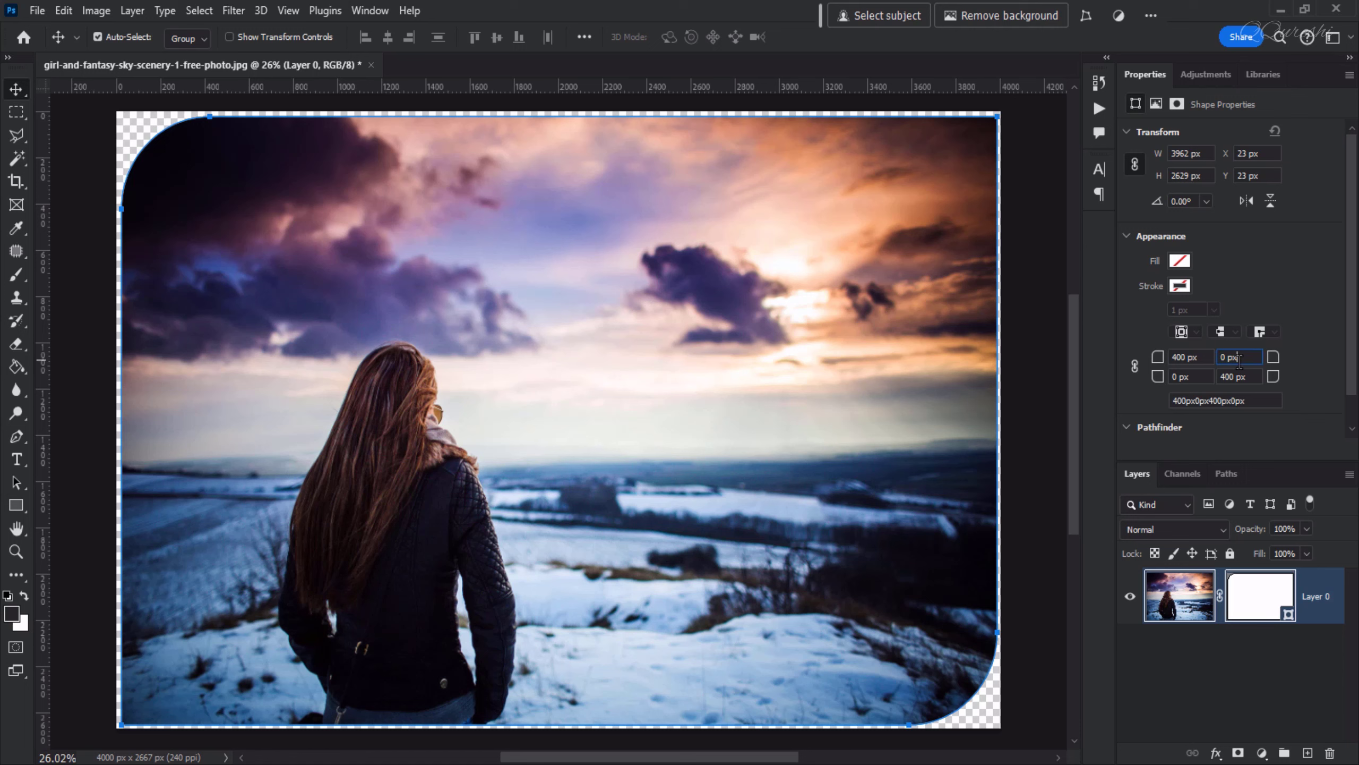
pyautogui.click(1240, 358)
pyautogui.write('400')
pyautogui.press('Return')
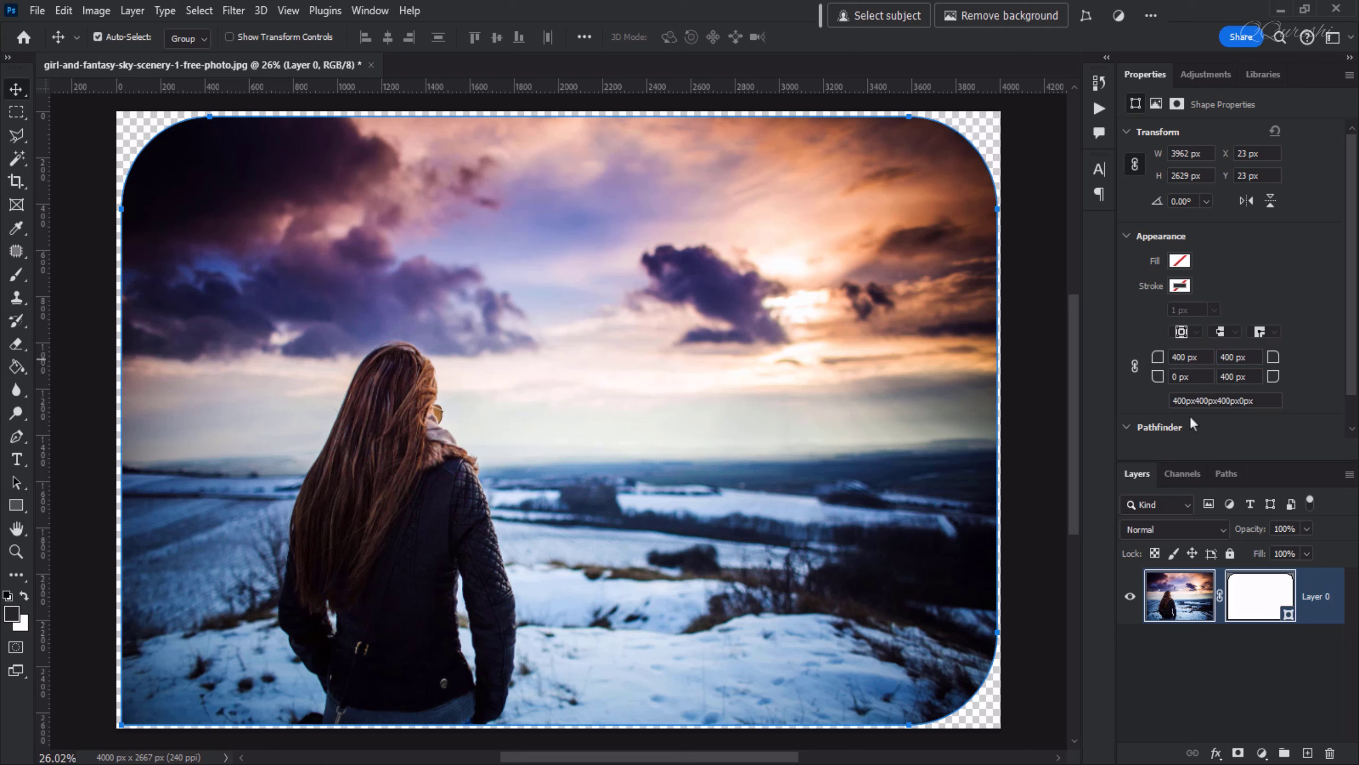
pyautogui.click(1193, 375)
pyautogui.press('Return')
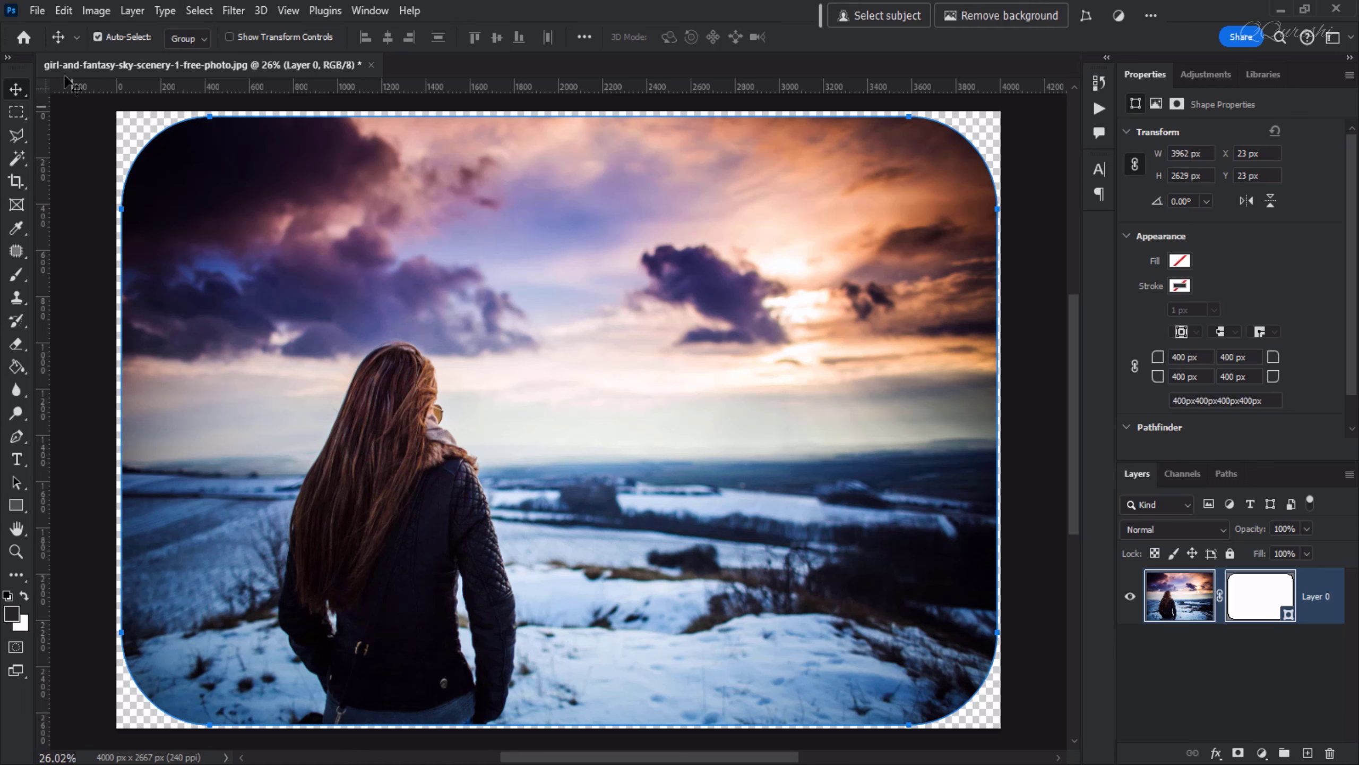
# Open Export As for the document and choose PNG as the format
pyautogui.click(38, 10)
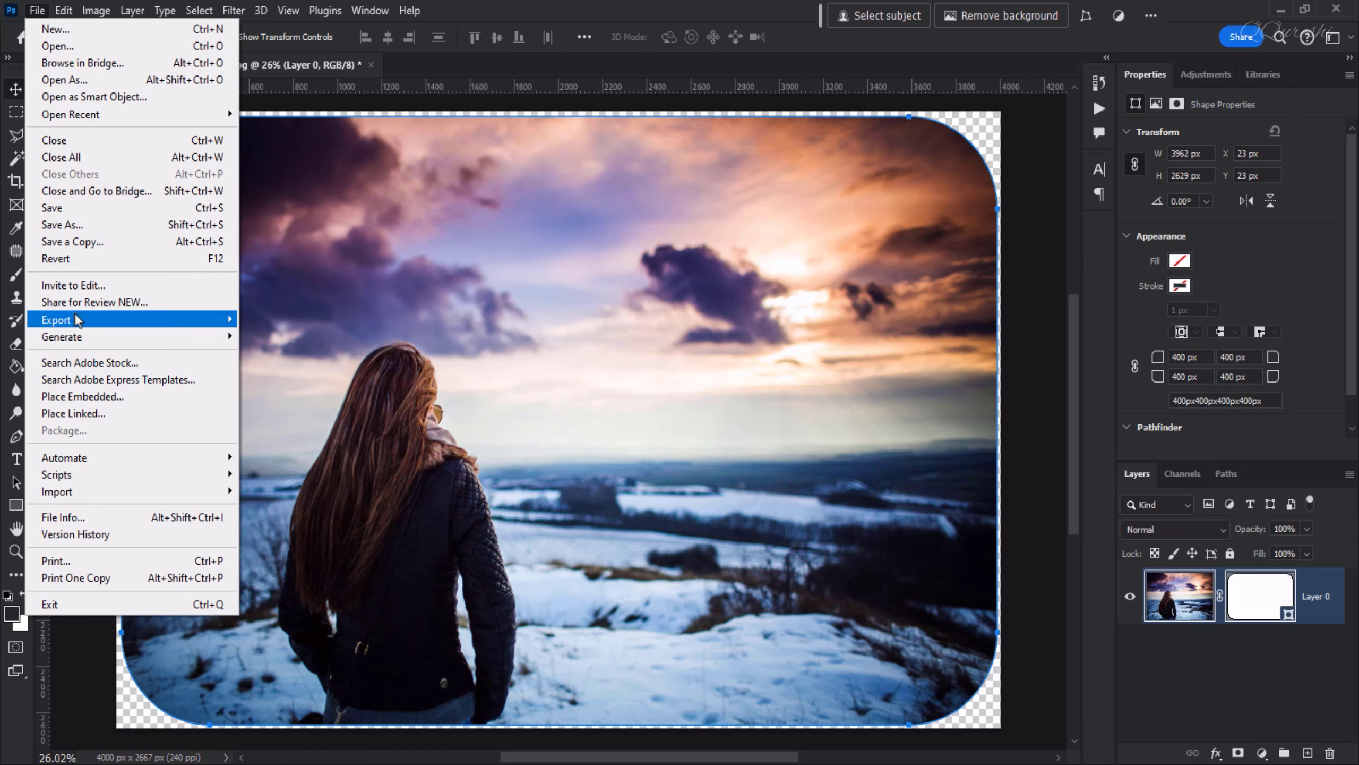
pyautogui.moveTo(75, 320)
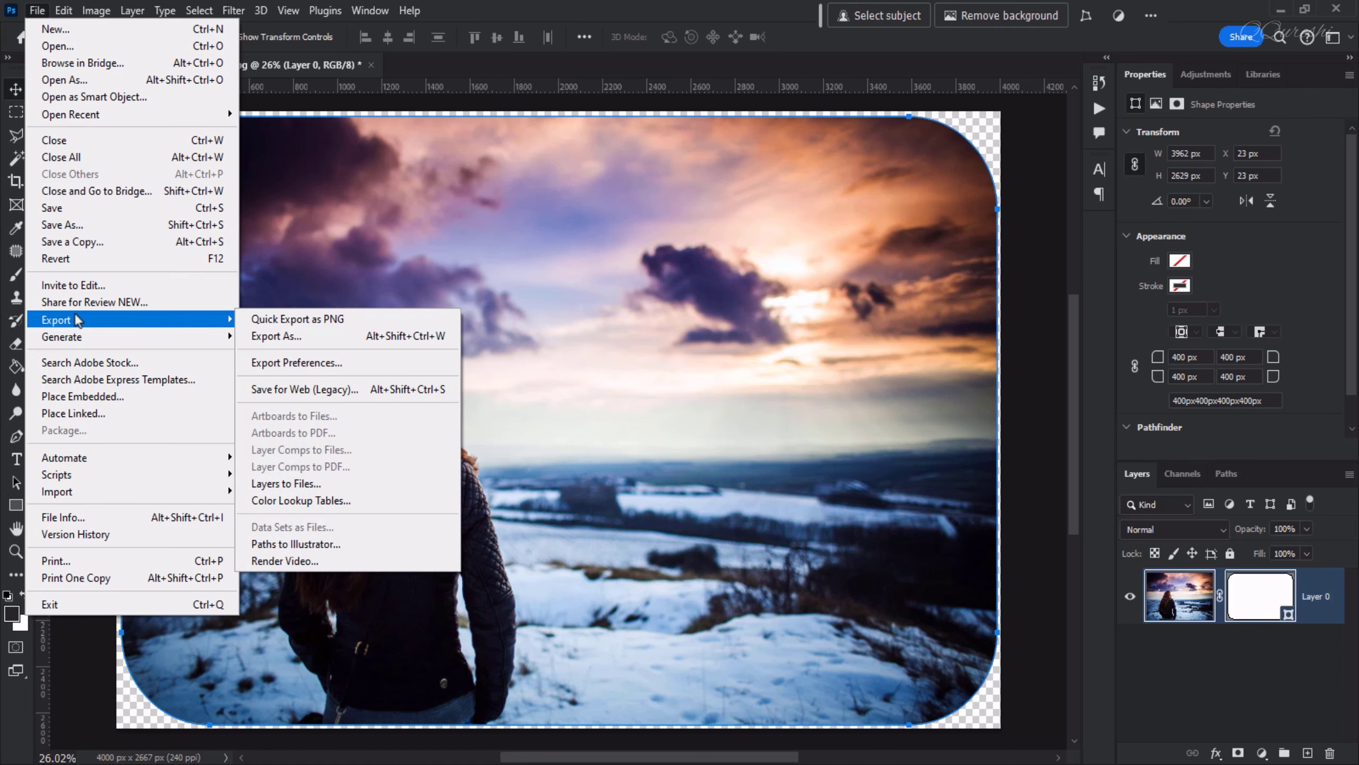
pyautogui.click(327, 338)
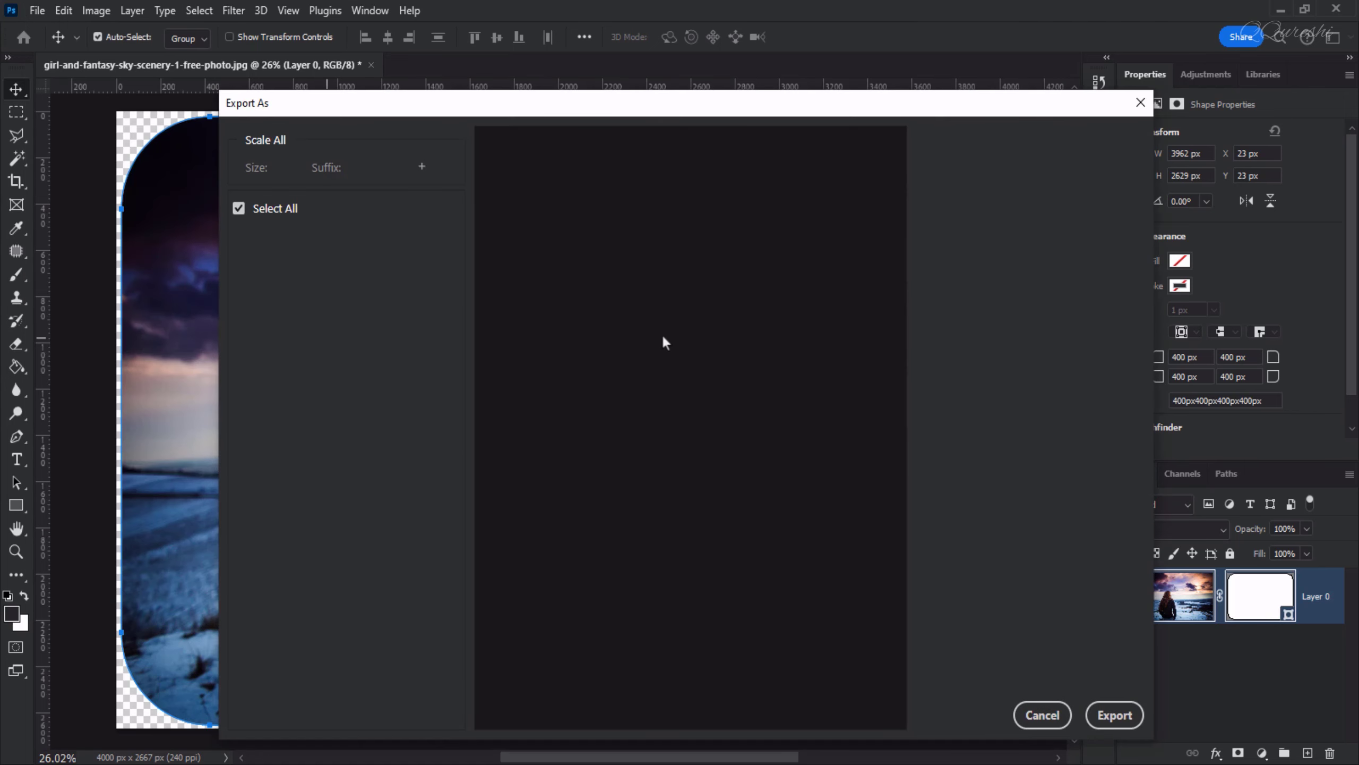
pyautogui.click(1069, 171)
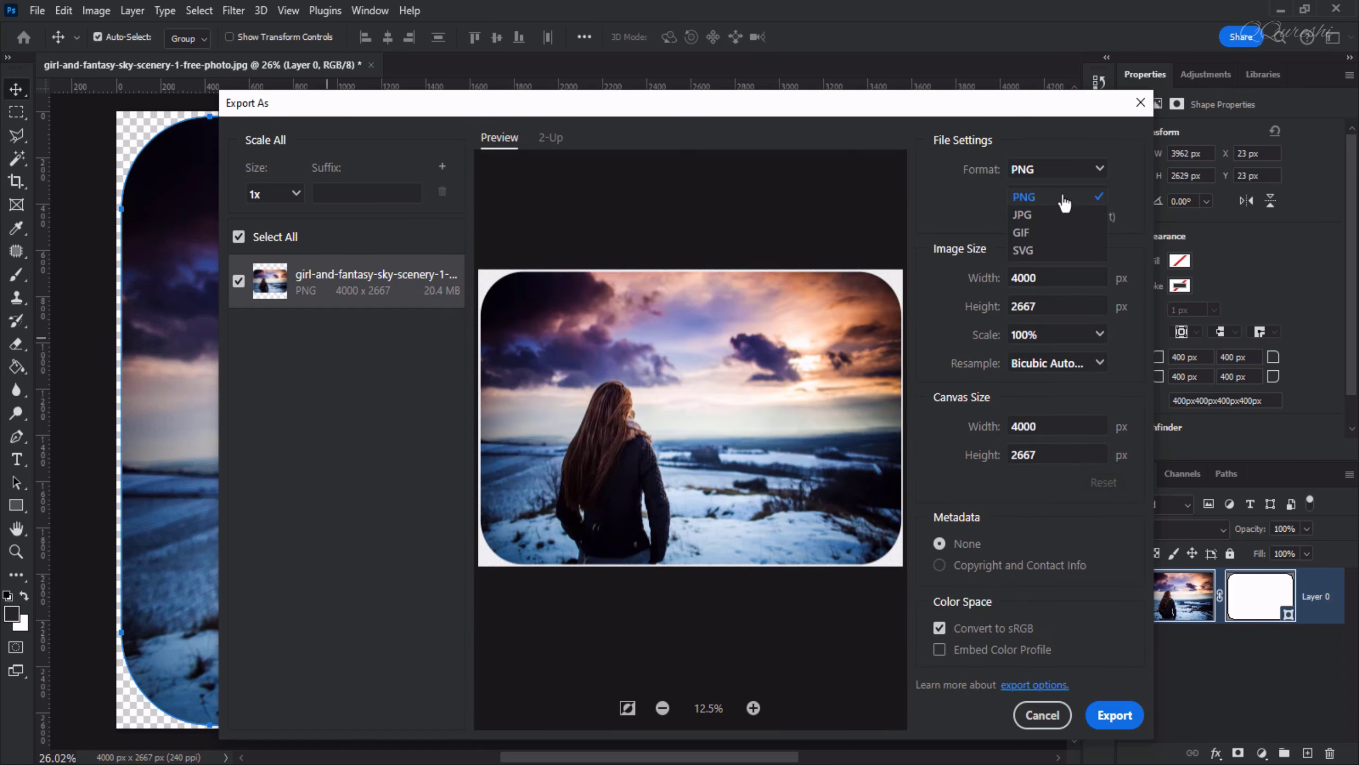
pyautogui.click(1065, 203)
# Zoom and pan the export preview to inspect a rounded corner's transparency
pyautogui.click(753, 708)
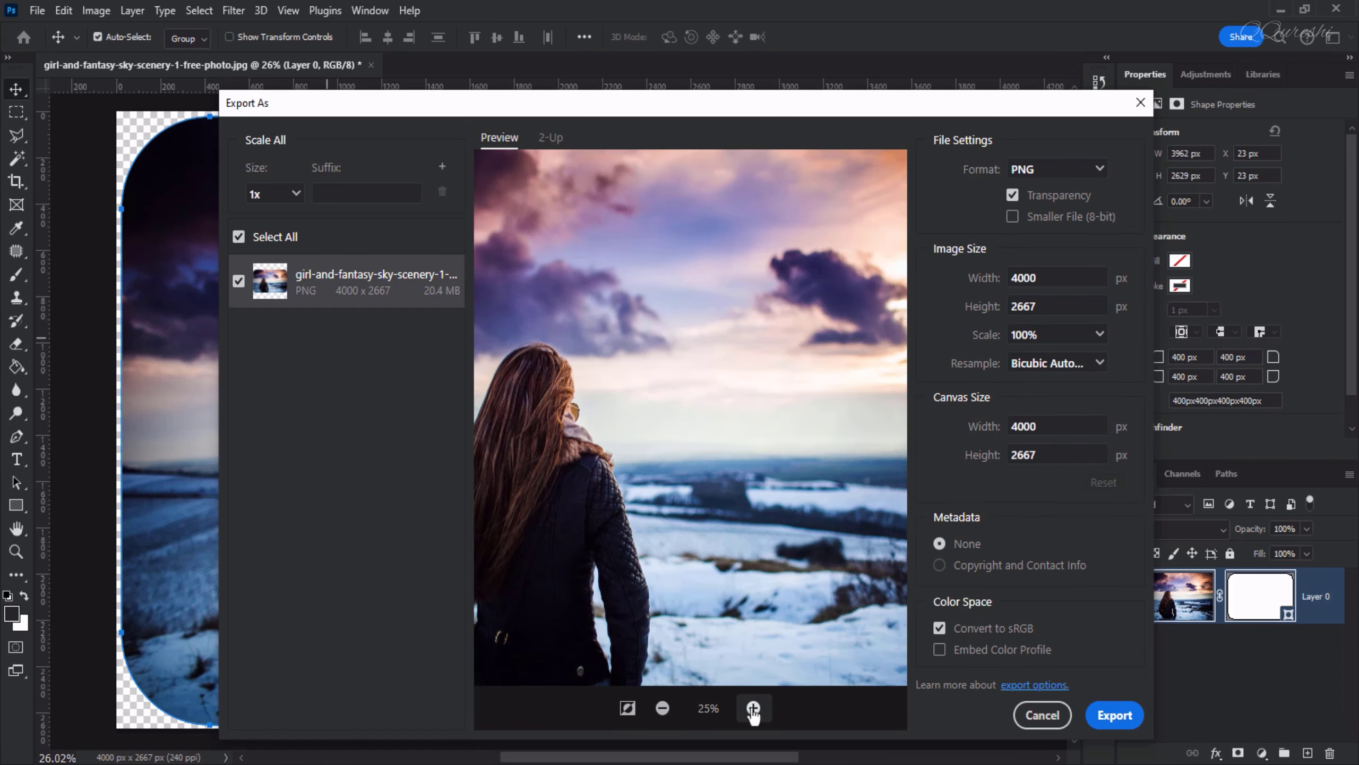
pyautogui.click(754, 708)
pyautogui.click(753, 708)
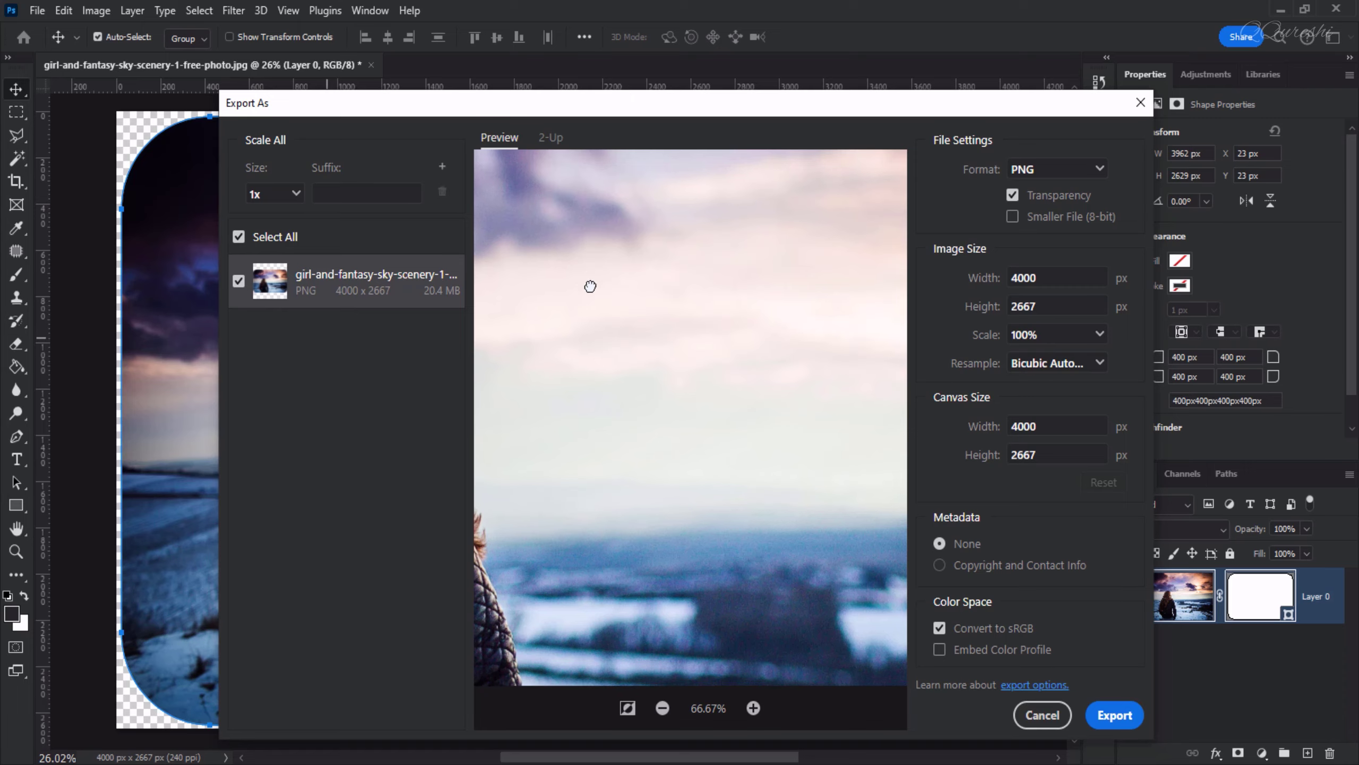
pyautogui.moveTo(591, 286); pyautogui.dragTo(792, 458)
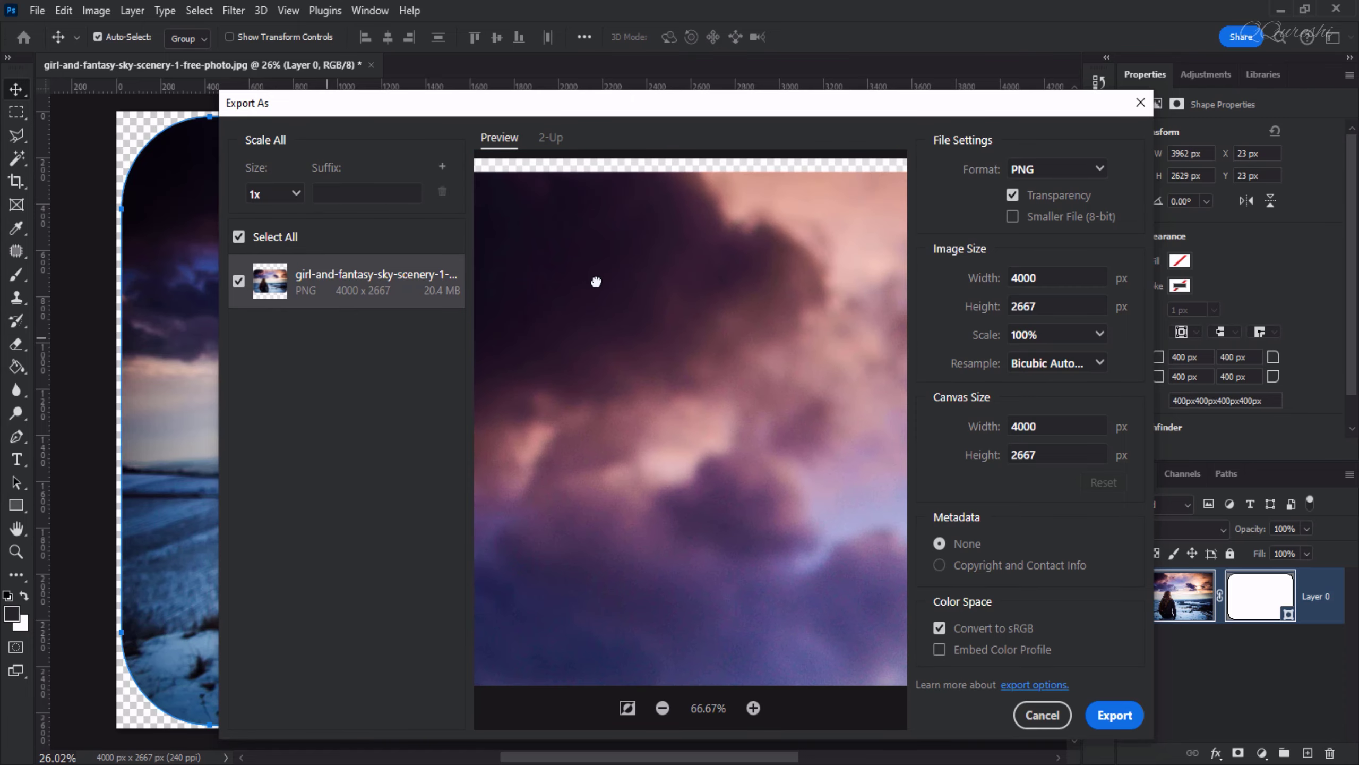
pyautogui.moveTo(596, 281); pyautogui.dragTo(880, 389)
pyautogui.moveTo(535, 261); pyautogui.dragTo(675, 319)
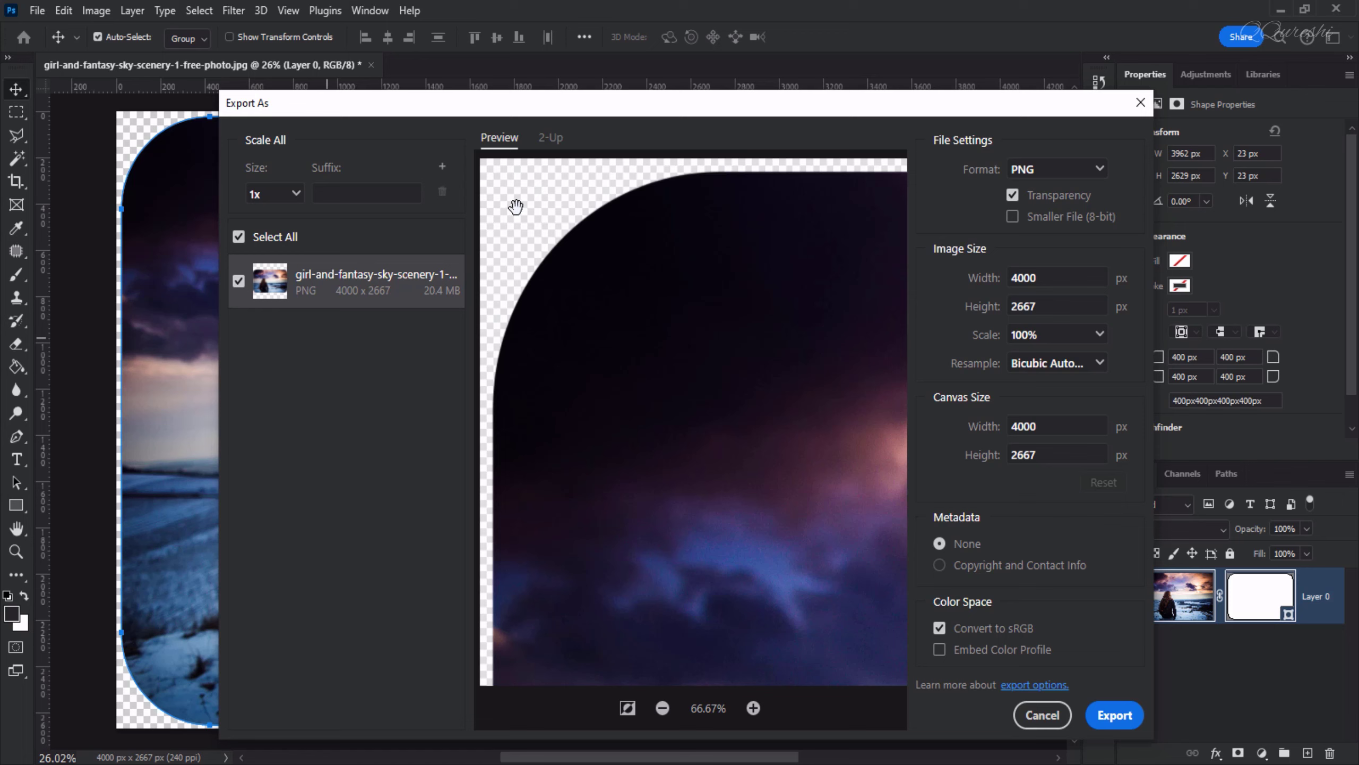
# Export the image to the Desktop with the file name girl-and-fantasy png
pyautogui.click(1116, 716)
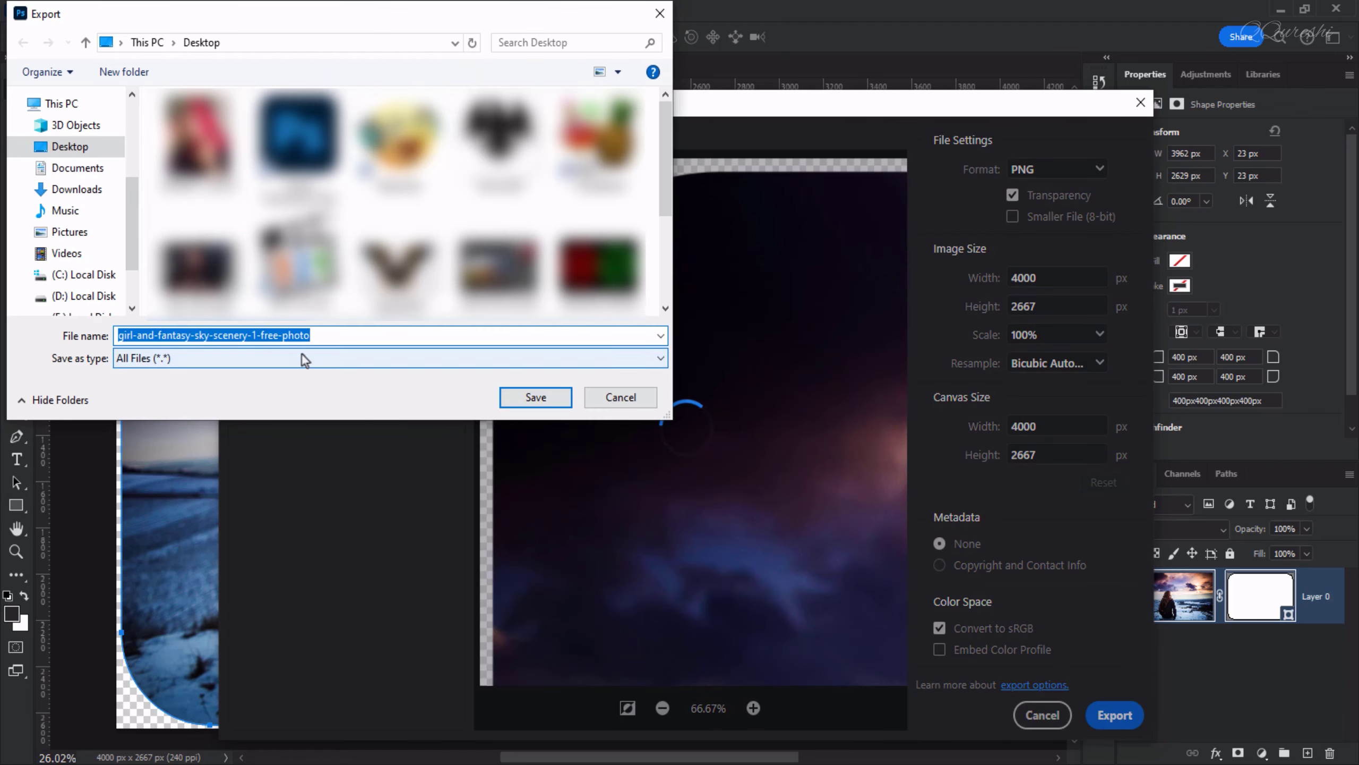
pyautogui.moveTo(190, 335); pyautogui.dragTo(416, 341)
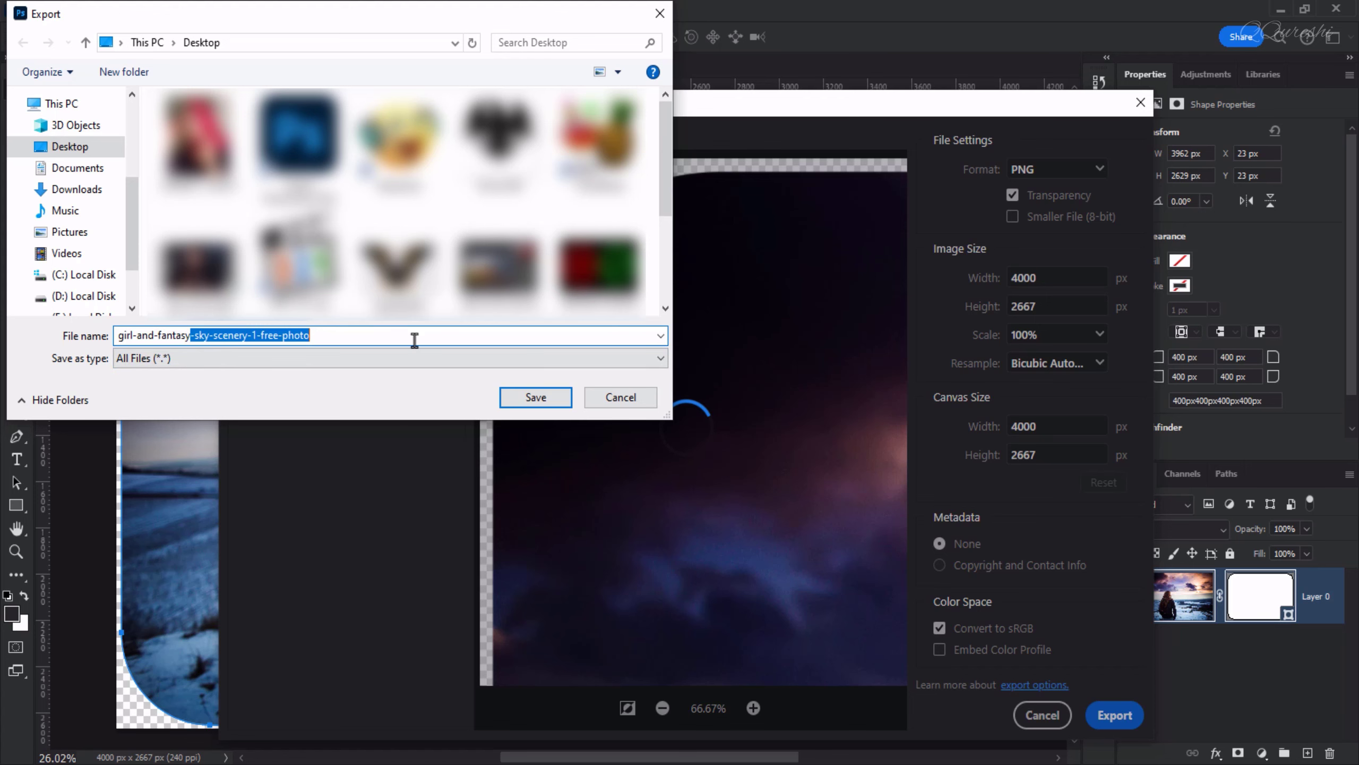
pyautogui.write('png')
pyautogui.click(515, 397)
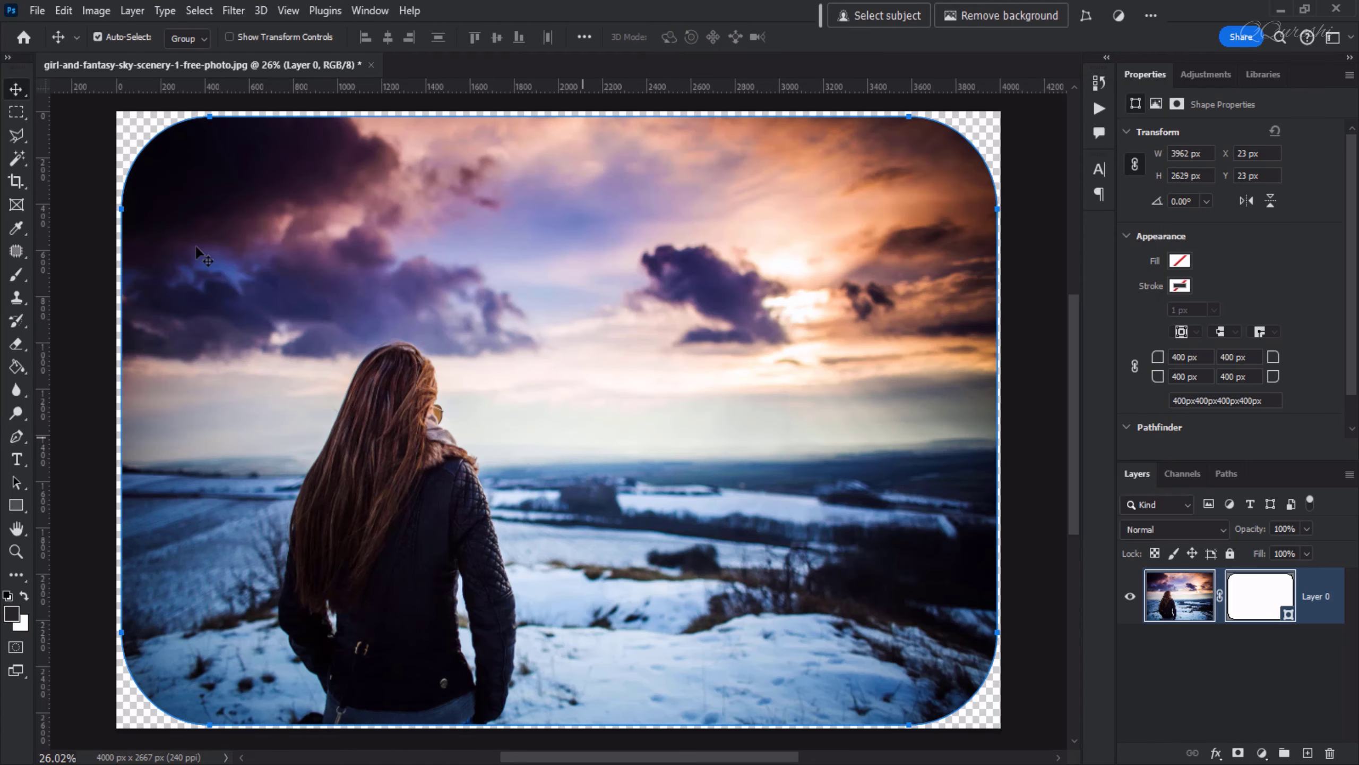
# Open the exported girl-and-fantasy png file from the Desktop
pyautogui.click(36, 11)
pyautogui.click(48, 46)
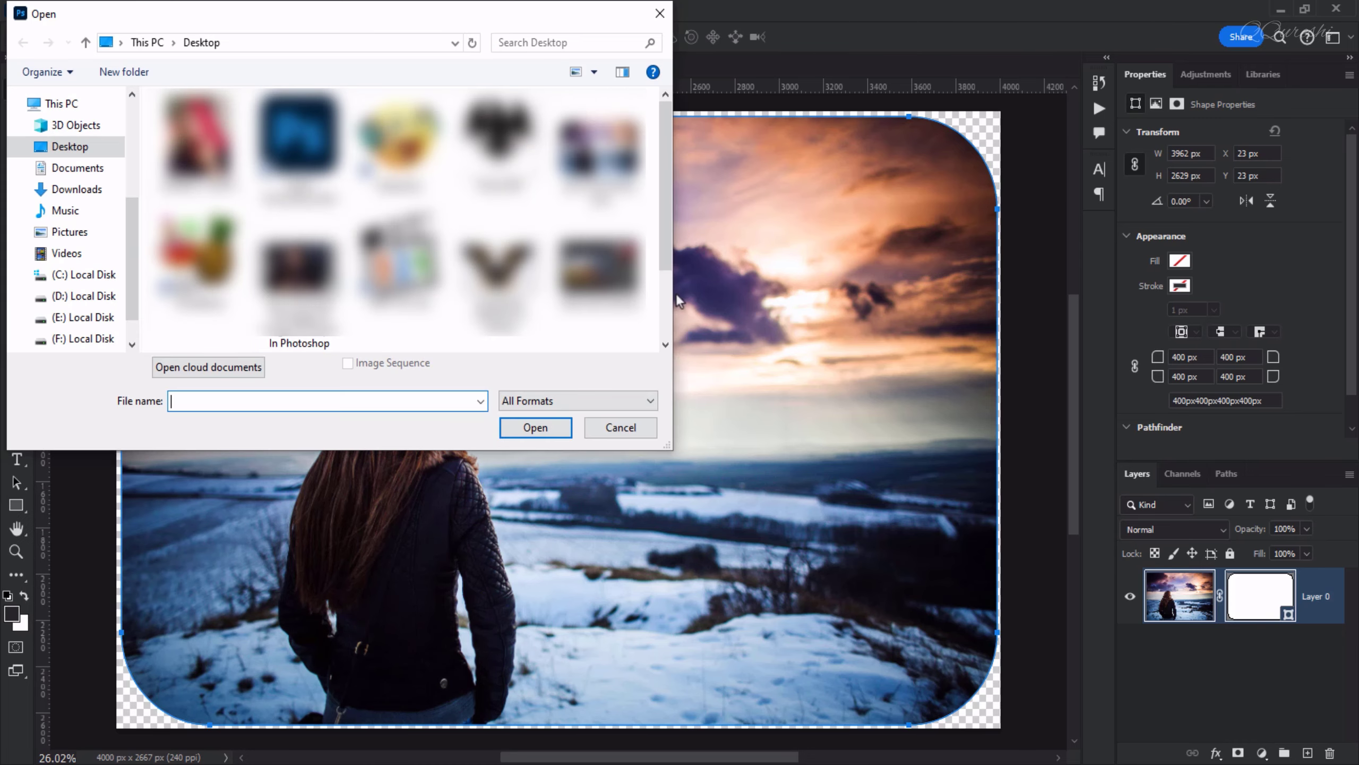
pyautogui.click(600, 150)
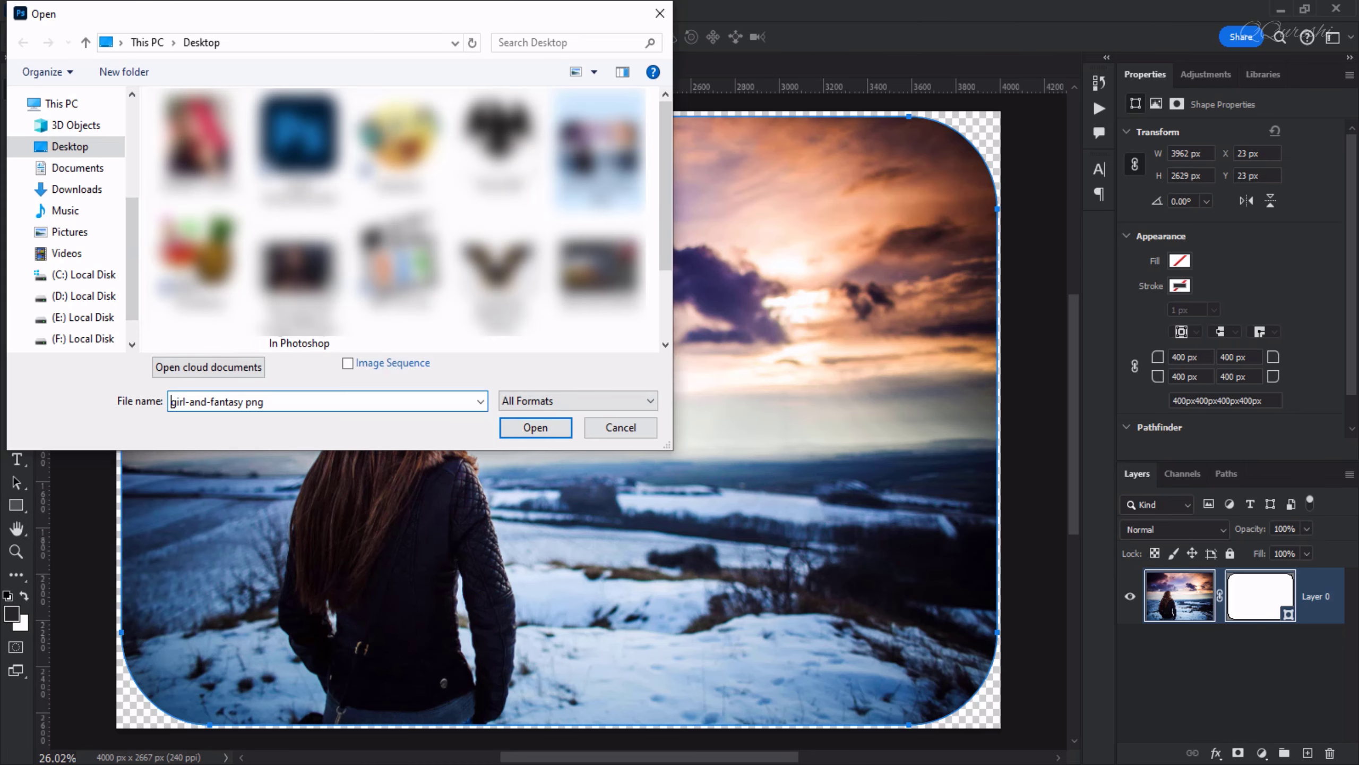
pyautogui.click(556, 427)
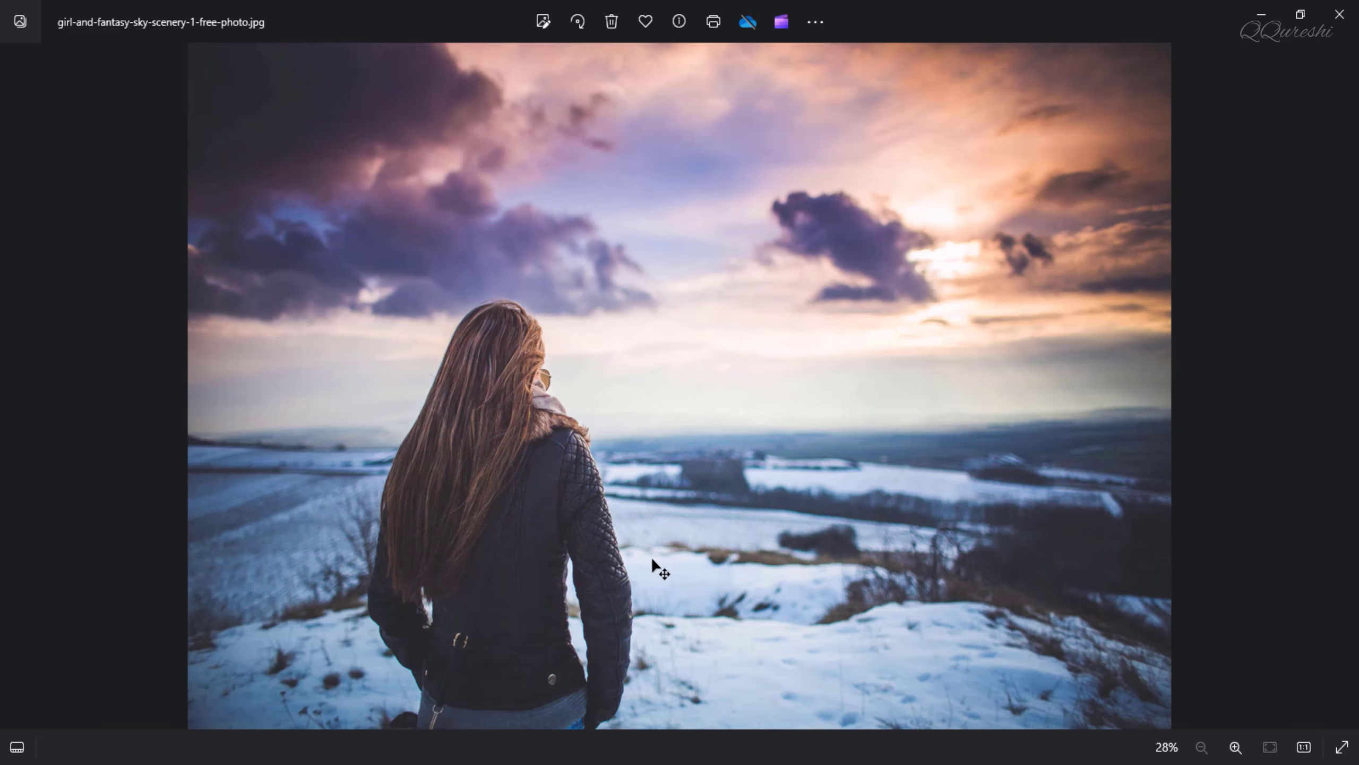
# Switch between the original JPG and the exported PNG in the photo viewer to compare them
pyautogui.press('Left')
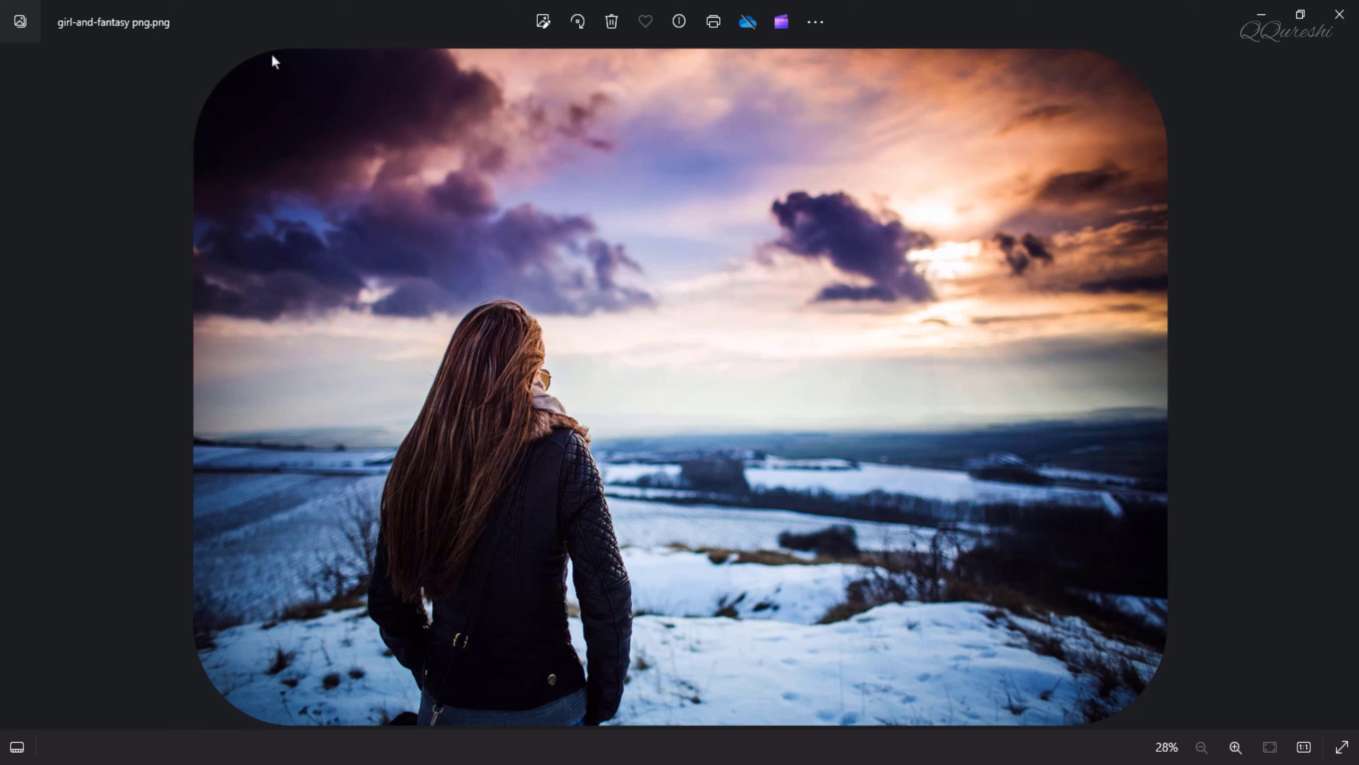
pyautogui.press('Right')
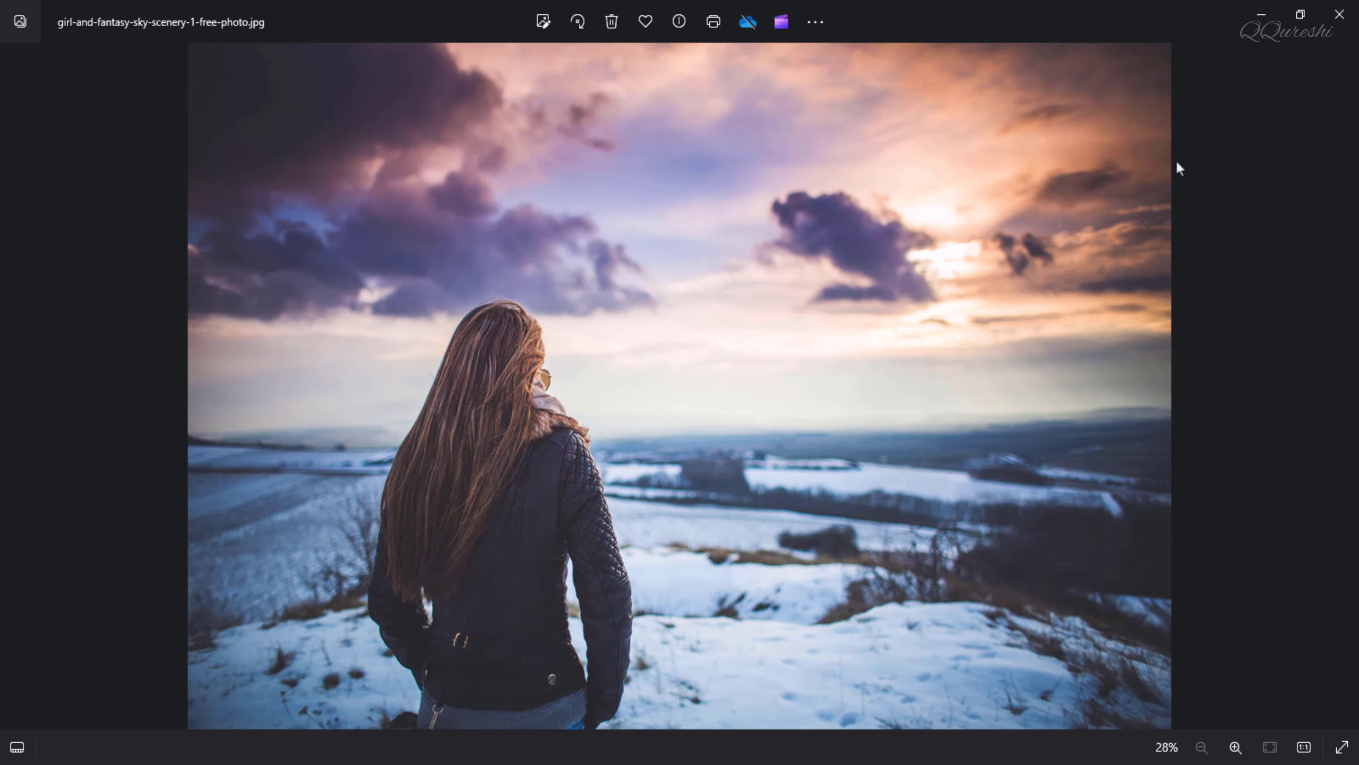
pyautogui.press('Left')
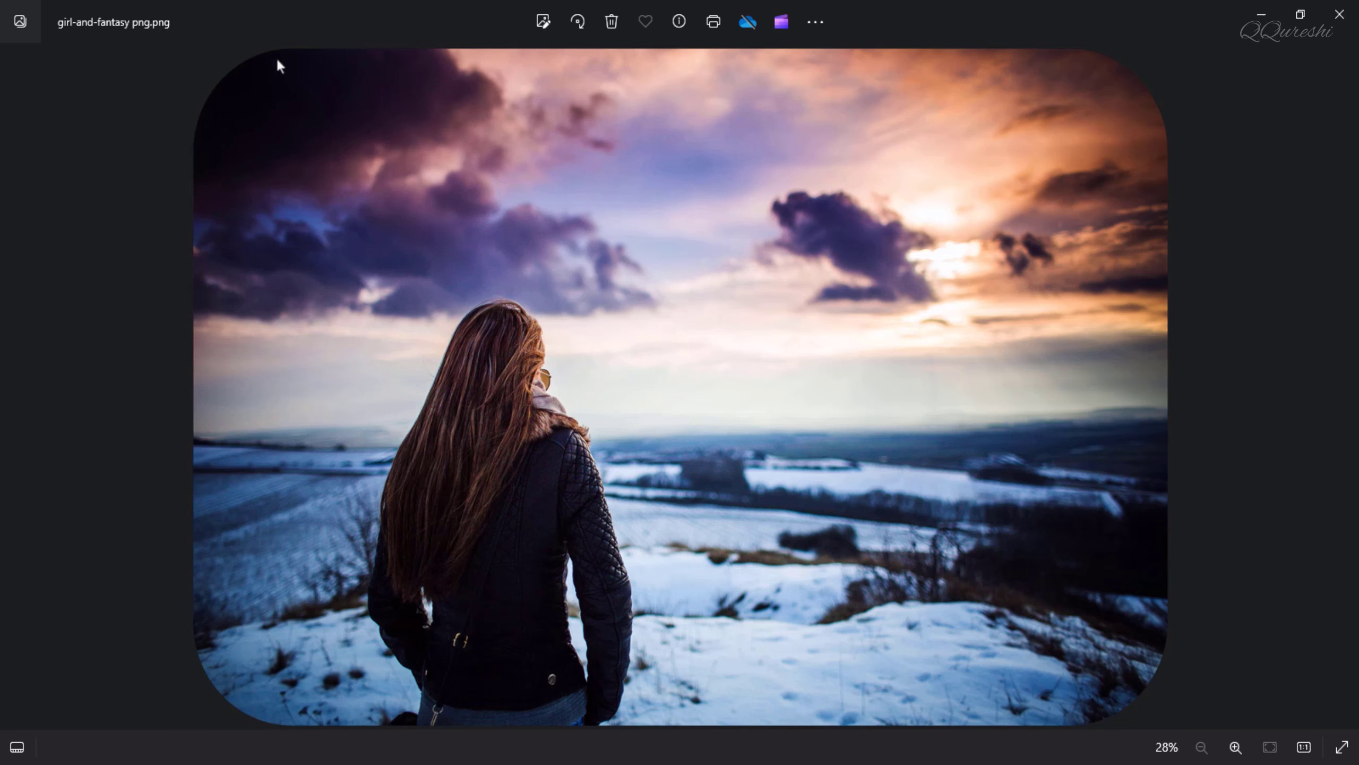